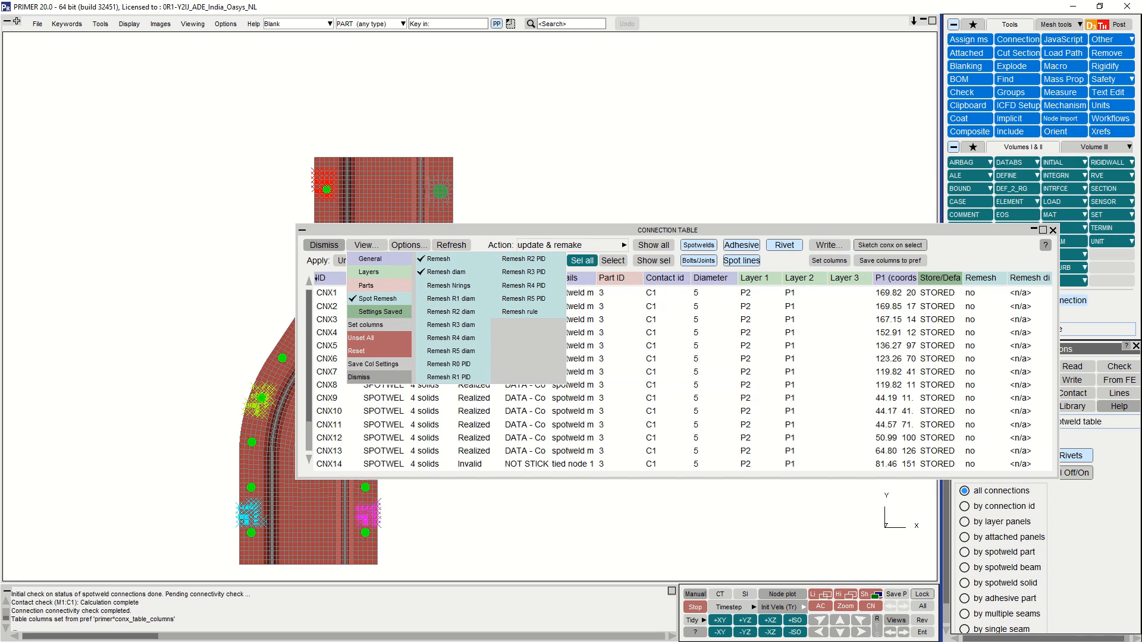
Add the Remesh Nrings and Remesh R1 diam columns to the connection table and view the spotweld creation options
{"action": "left_click", "coordinate": [449, 285]}
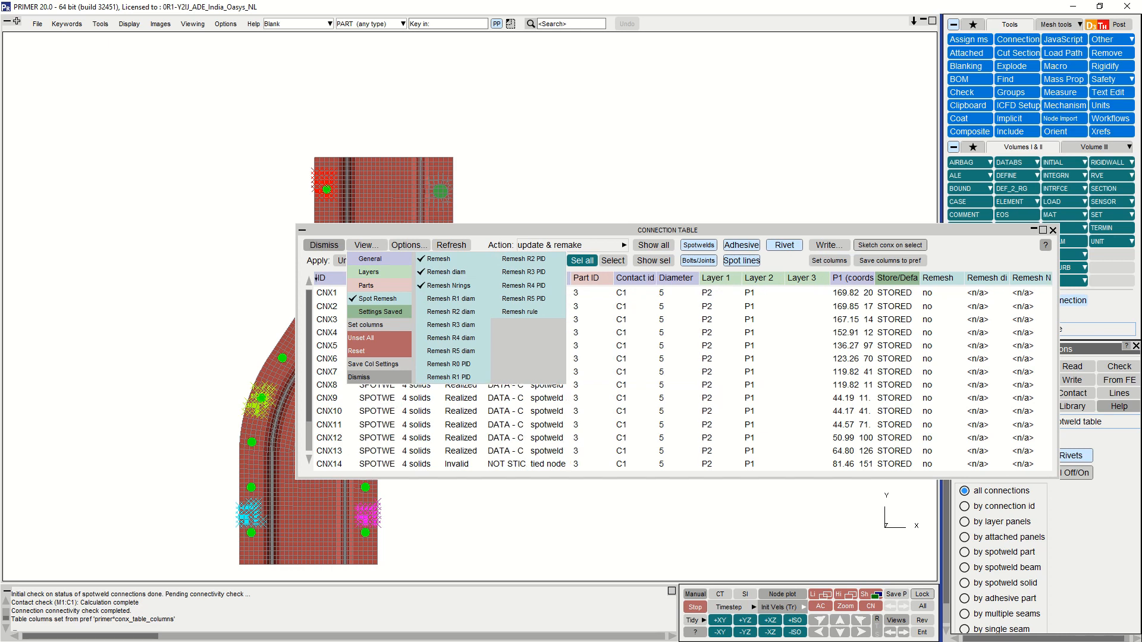
{"action": "left_click", "coordinate": [375, 377]}
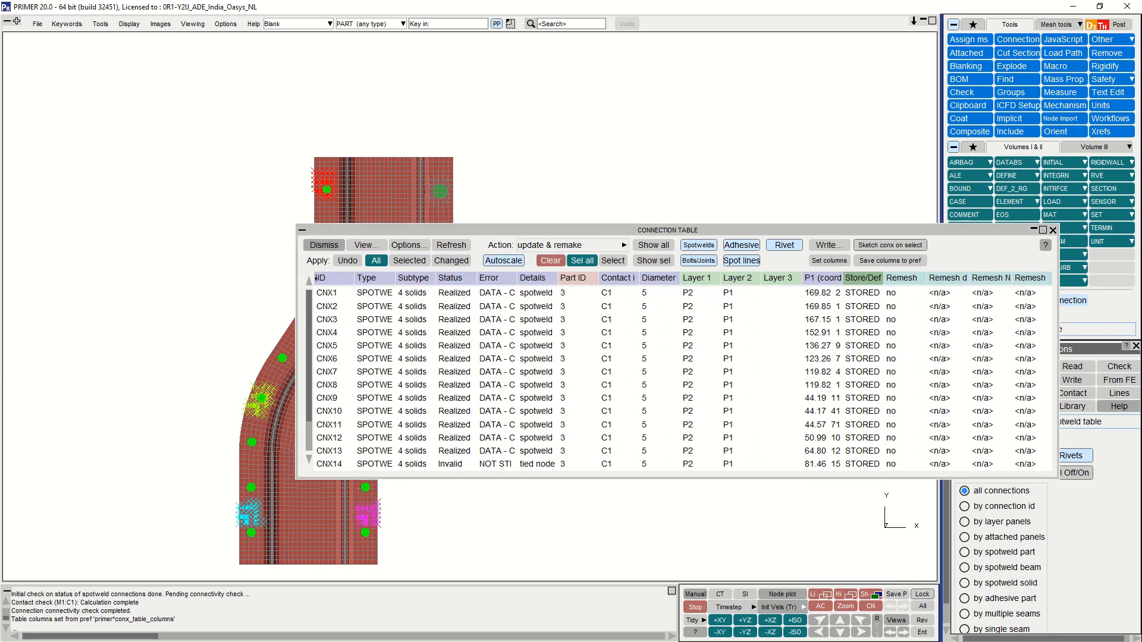
{"action": "left_click", "coordinate": [408, 245]}
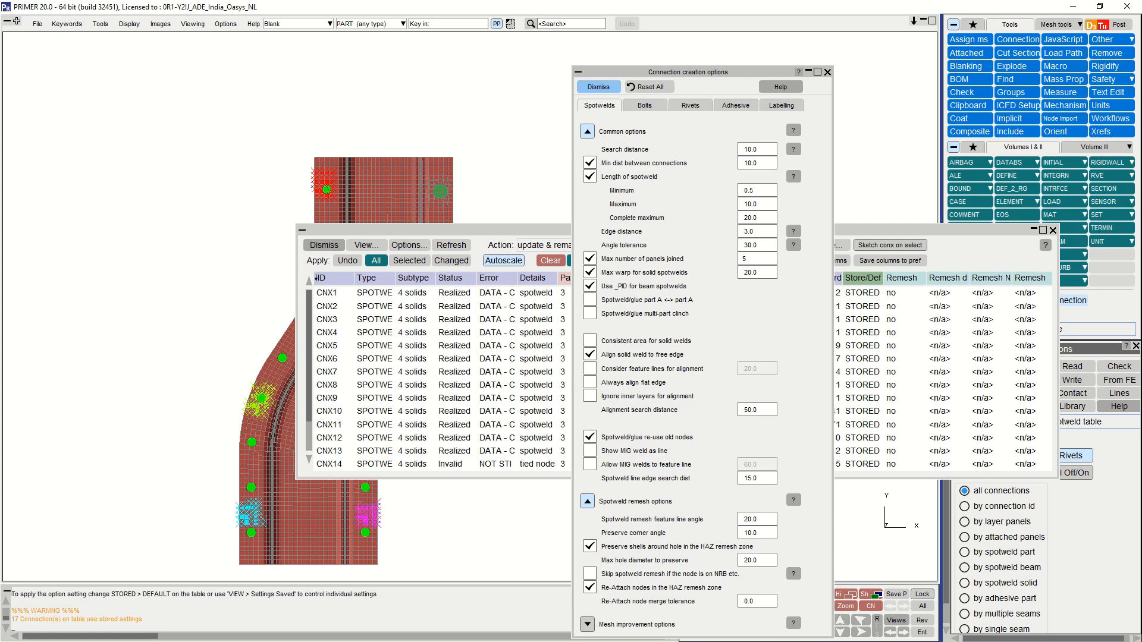
{"action": "left_click", "coordinate": [598, 87]}
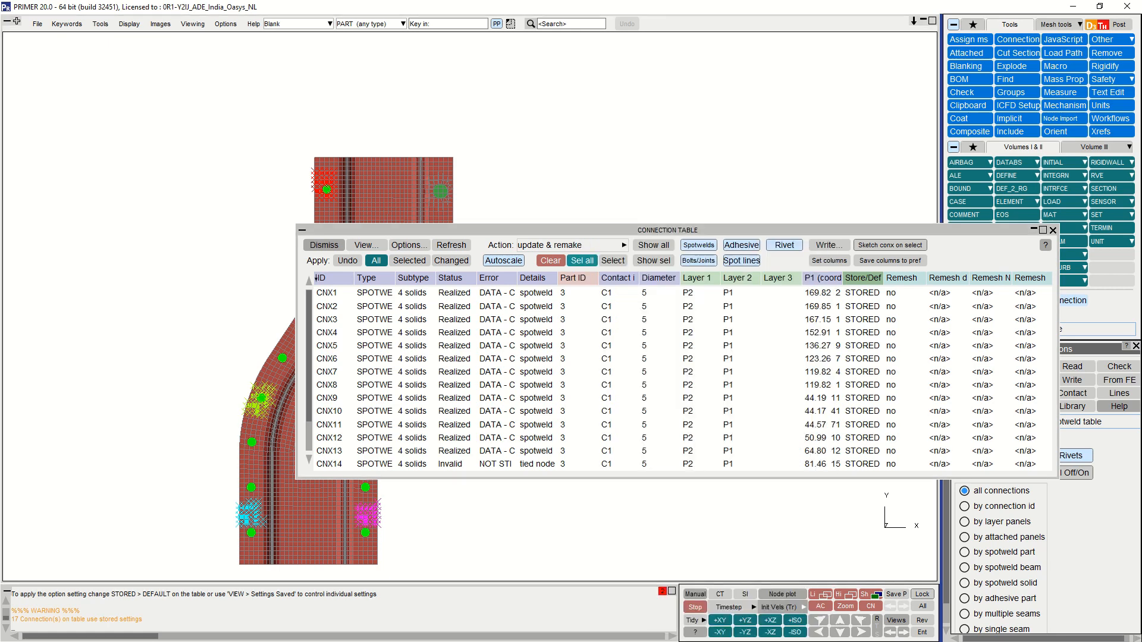
Set all connections in the table to remesh around the spotweld with a remesh diameter of 50
{"action": "left_click", "coordinate": [581, 260]}
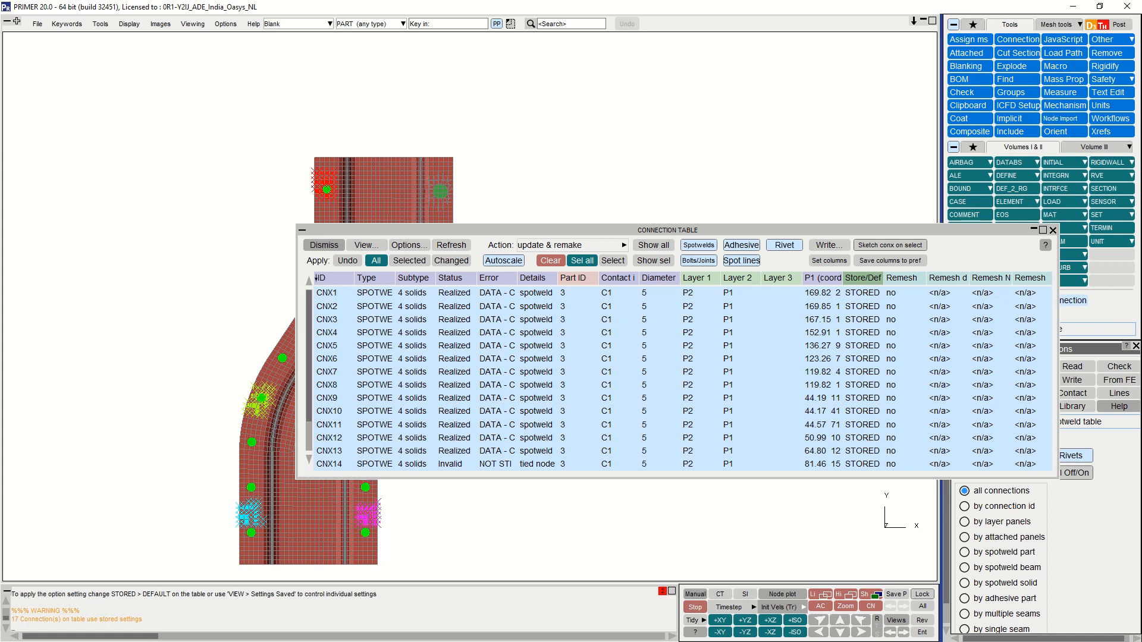
{"action": "right_click", "coordinate": [904, 278]}
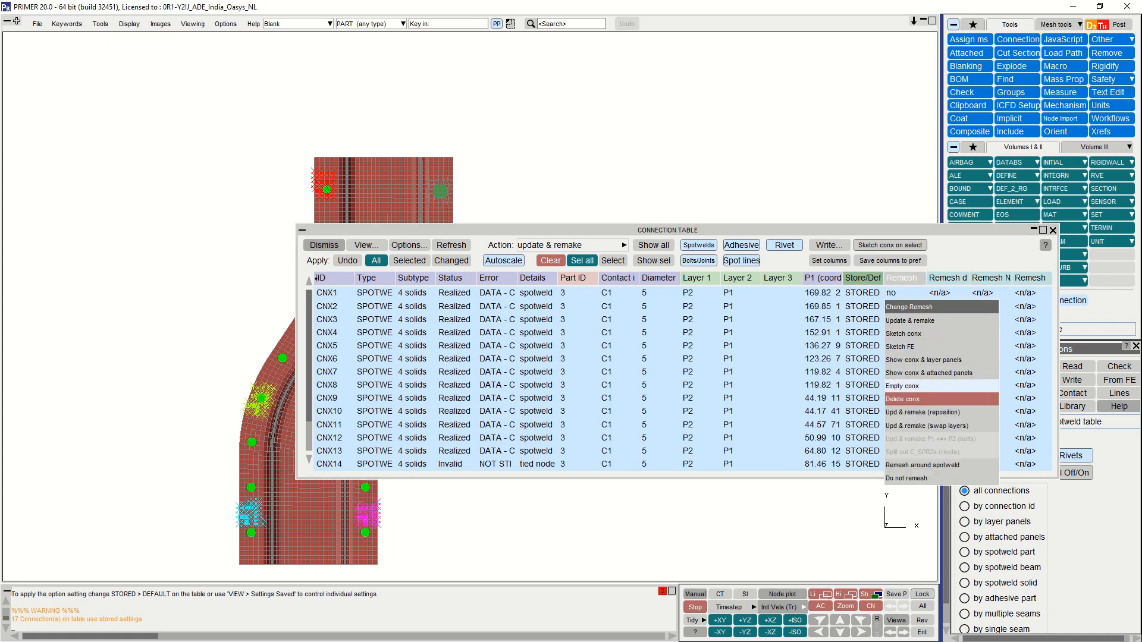
{"action": "left_click", "coordinate": [921, 465]}
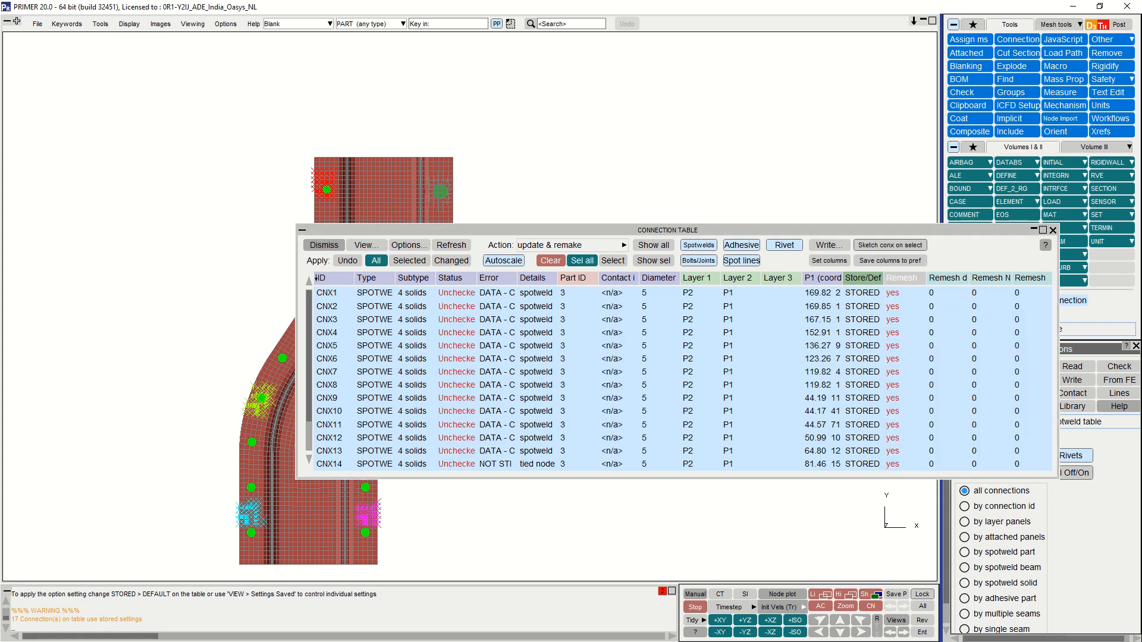
{"action": "right_click", "coordinate": [946, 278]}
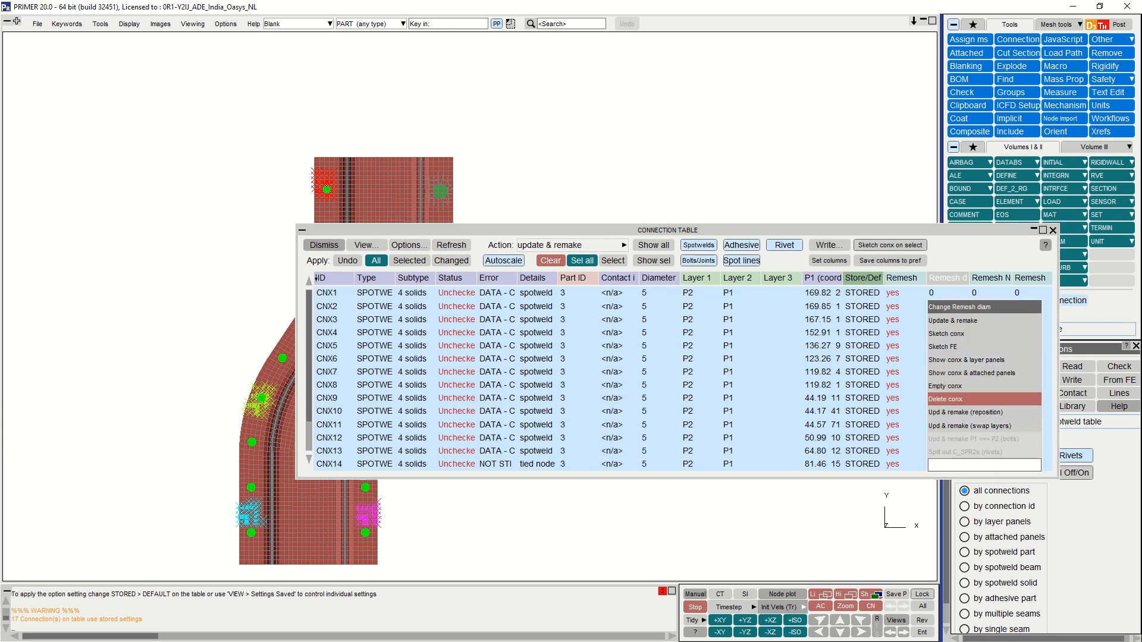
{"action": "type", "text": "50"}
{"action": "key", "text": "Return"}
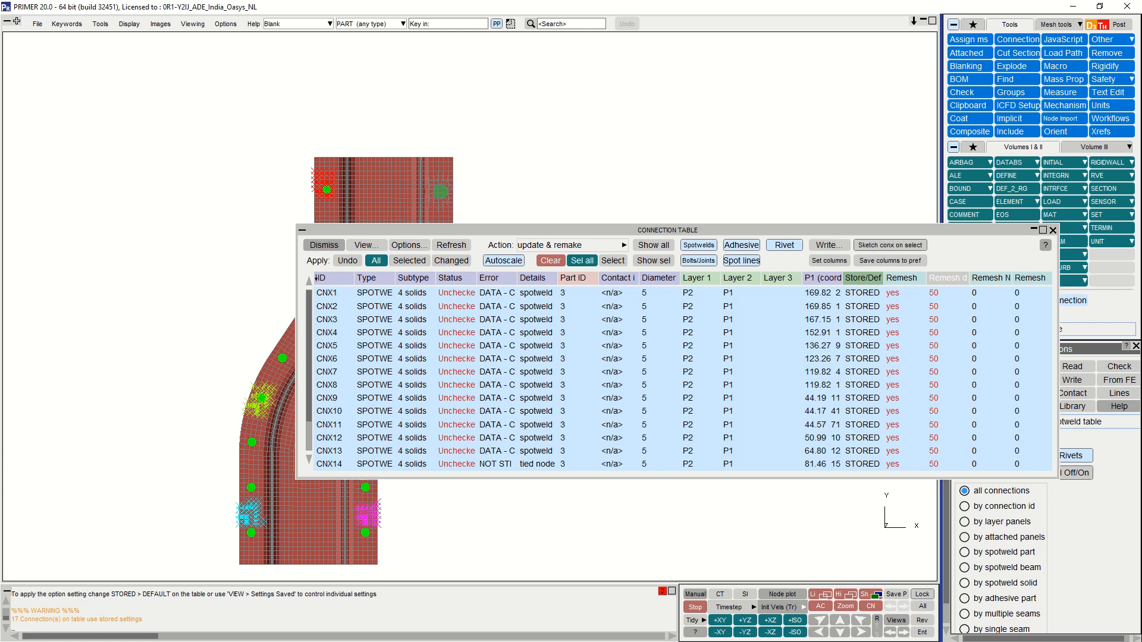
Set the number of remesh rings to 1 and the ring 1 diameter to 7.5 for all connections
{"action": "right_click", "coordinate": [990, 278]}
{"action": "type", "text": "1"}
{"action": "key", "text": "Return"}
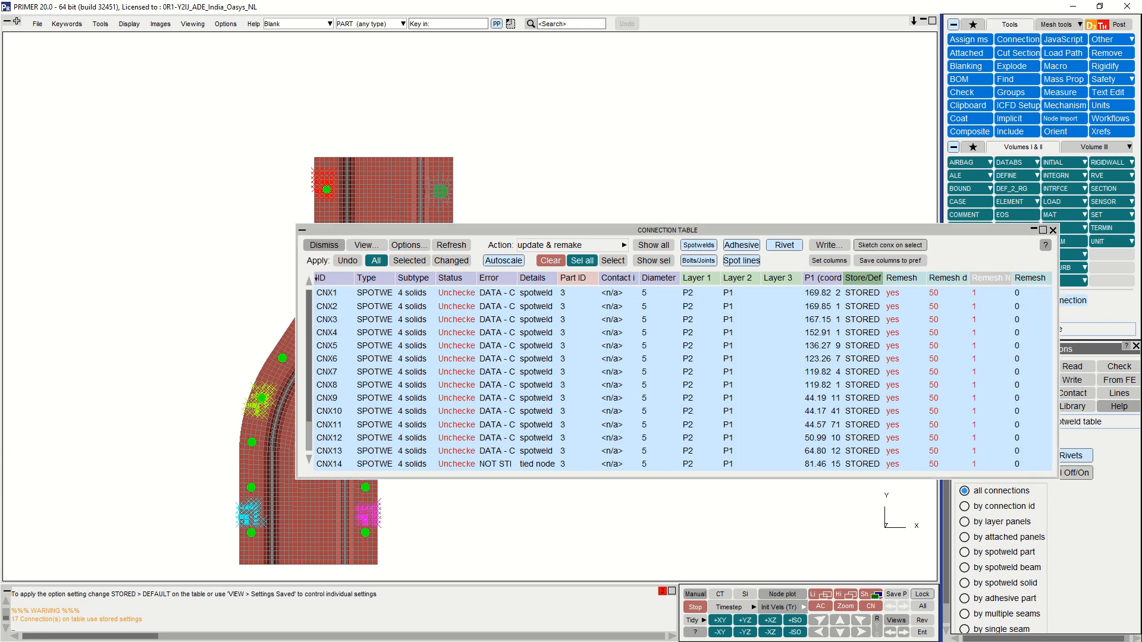
{"action": "right_click", "coordinate": [1030, 278]}
{"action": "type", "text": "7.5"}
{"action": "key", "text": "Return"}
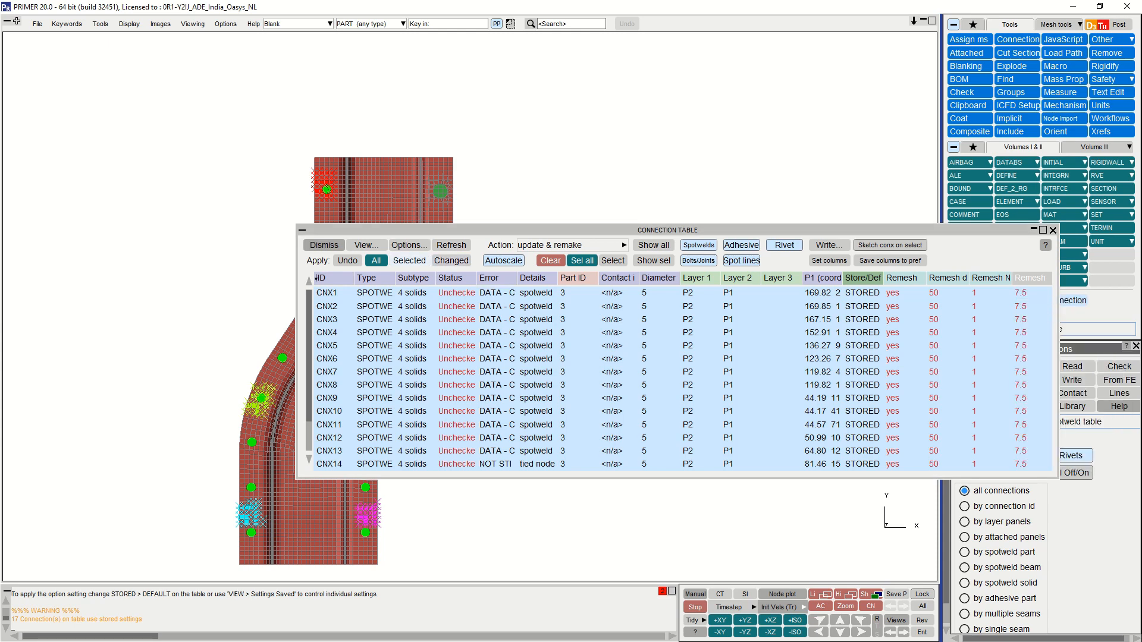
Set the spotweld remesh feature line angle to 2, then update and remake the selected connections and close the connection table
{"action": "left_click", "coordinate": [408, 245]}
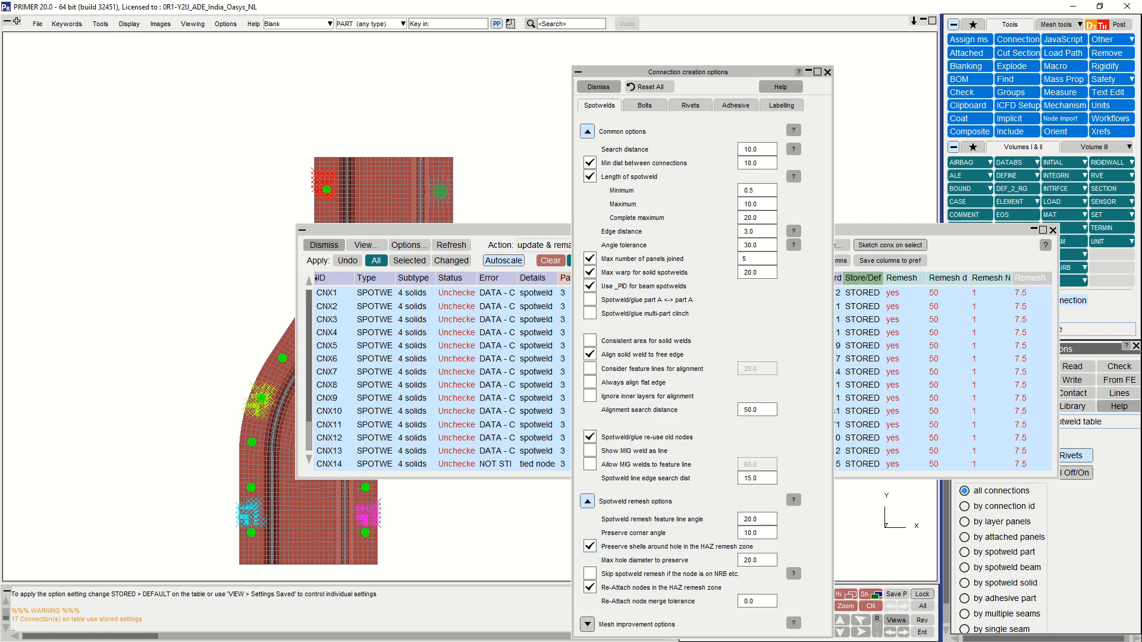
{"action": "left_click_drag", "start_coordinate": [759, 519], "coordinate": [739, 519]}
{"action": "type", "text": "2"}
{"action": "key", "text": "Return"}
{"action": "left_click", "coordinate": [598, 86]}
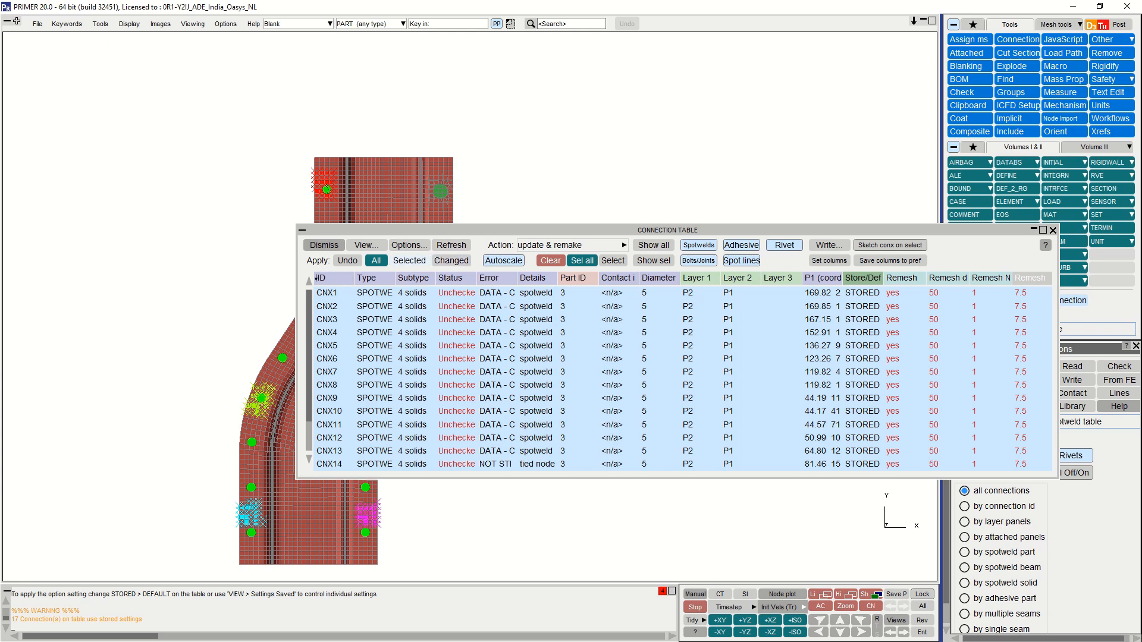
{"action": "left_click", "coordinate": [409, 261]}
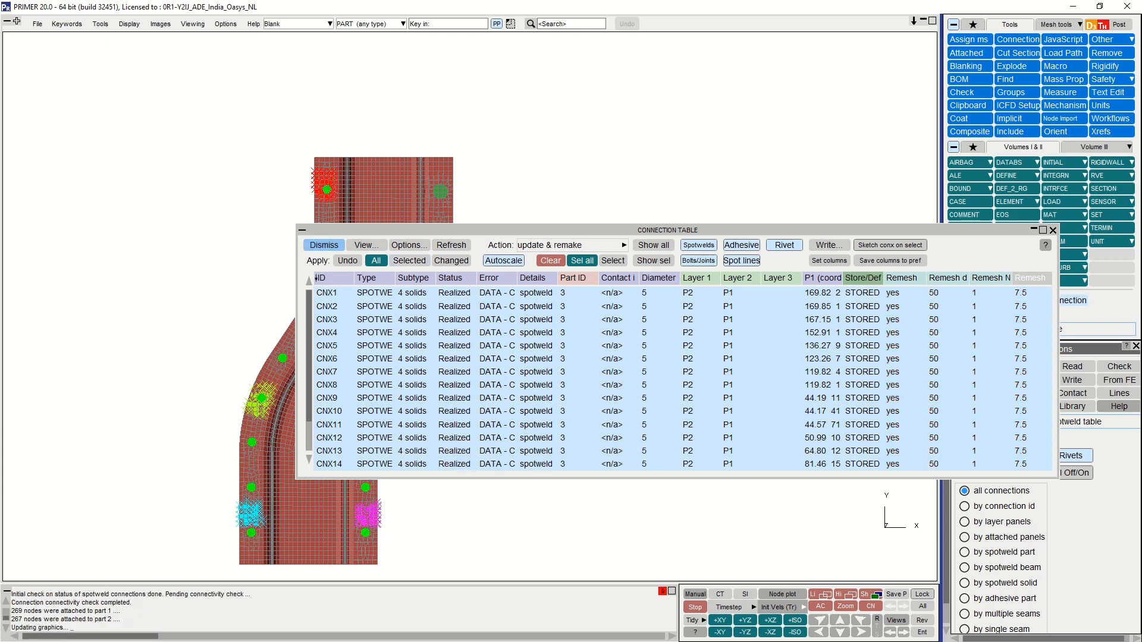
{"action": "left_click", "coordinate": [324, 245]}
Examine the remeshed shells around the spotwelds and rigid bodies along both flanges of the rail
{"action": "scroll", "coordinate": [433, 224], "scroll_direction": "up", "scroll_amount": 9}
{"action": "scroll", "coordinate": [449, 238], "scroll_direction": "up", "scroll_amount": 3}
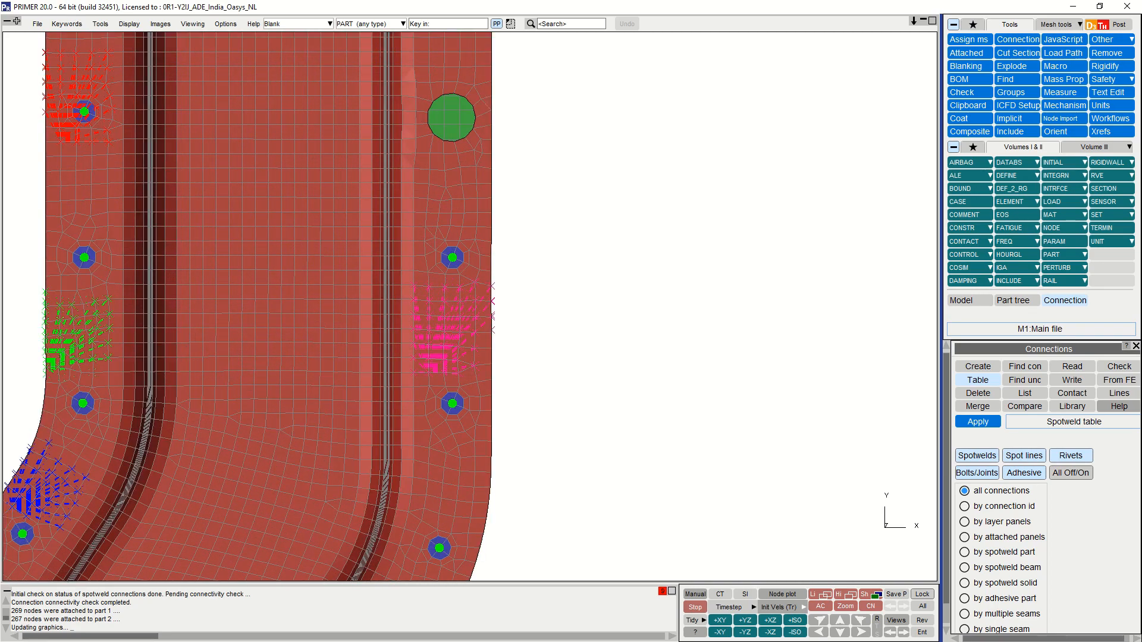
{"action": "scroll", "coordinate": [433, 314], "scroll_direction": "up", "scroll_amount": 5}
{"action": "middle_click_drag", "start_coordinate": [433, 314], "coordinate": [525, 337], "text": "shift"}
{"action": "scroll", "coordinate": [473, 210], "scroll_direction": "down", "scroll_amount": 7}
{"action": "scroll", "coordinate": [525, 327], "scroll_direction": "up", "scroll_amount": 1}
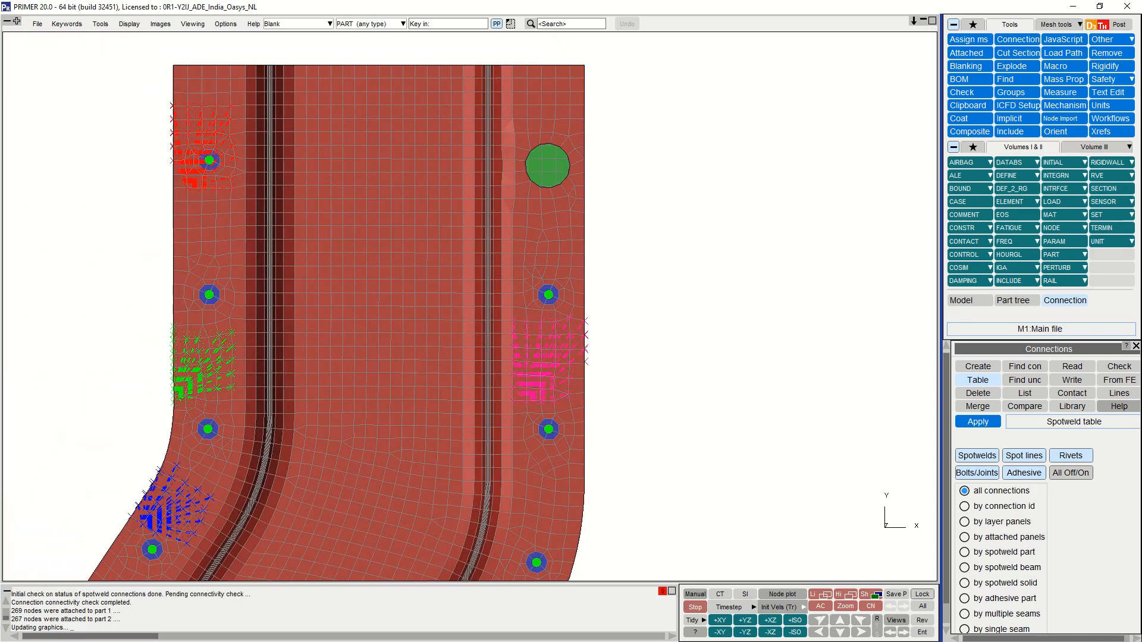
{"action": "scroll", "coordinate": [548, 252], "scroll_direction": "up", "scroll_amount": 2}
{"action": "left_click_drag", "start_coordinate": [548, 253], "coordinate": [652, 358], "text": "shift"}
{"action": "scroll", "coordinate": [572, 298], "scroll_direction": "up", "scroll_amount": 4}
{"action": "scroll", "coordinate": [524, 372], "scroll_direction": "up", "scroll_amount": 2}
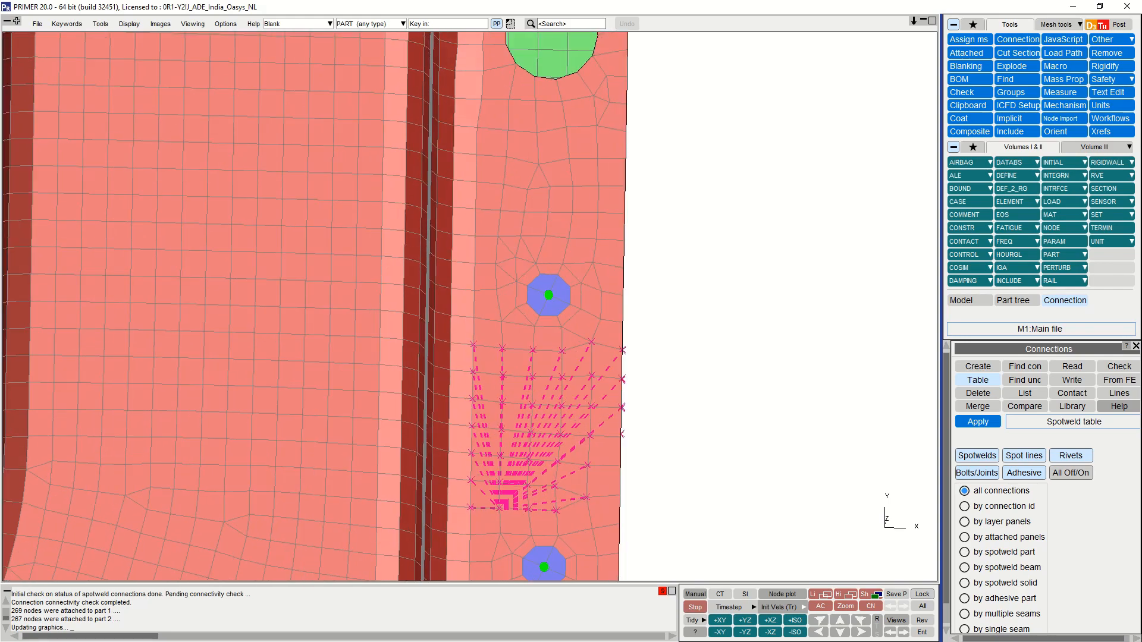
{"action": "scroll", "coordinate": [565, 378], "scroll_direction": "down", "scroll_amount": 4}
{"action": "middle_click_drag", "start_coordinate": [565, 378], "coordinate": [554, 500], "text": "shift"}
{"action": "left_click_drag", "start_coordinate": [554, 500], "coordinate": [546, 512], "text": "shift"}
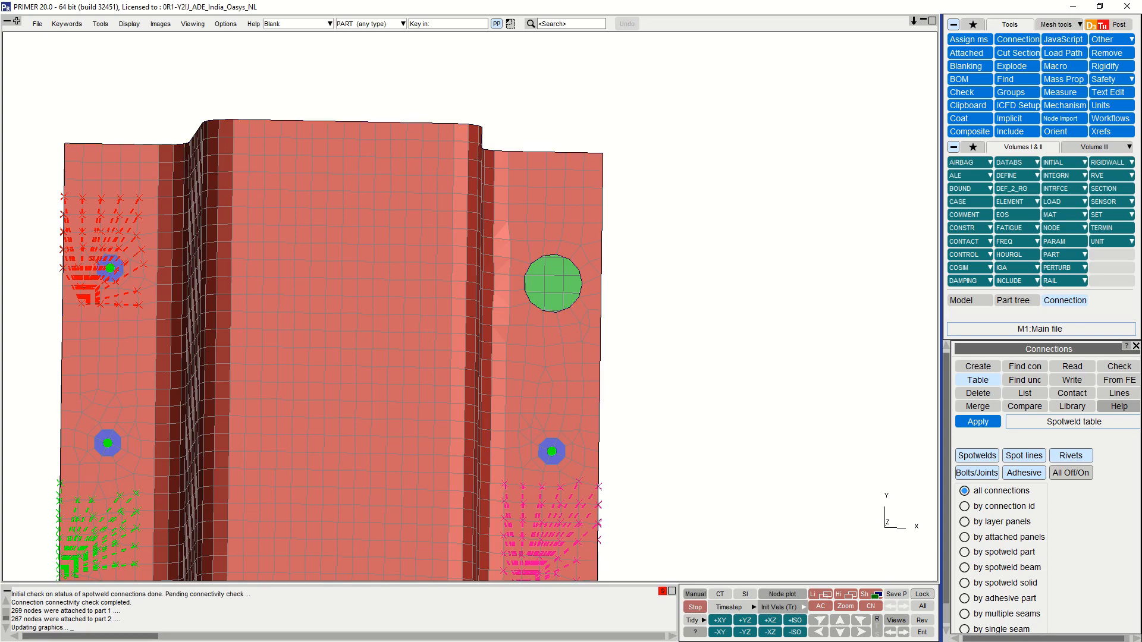
{"action": "scroll", "coordinate": [546, 307], "scroll_direction": "down", "scroll_amount": 1}
{"action": "middle_click_drag", "start_coordinate": [470, 464], "coordinate": [680, 81], "text": "shift"}
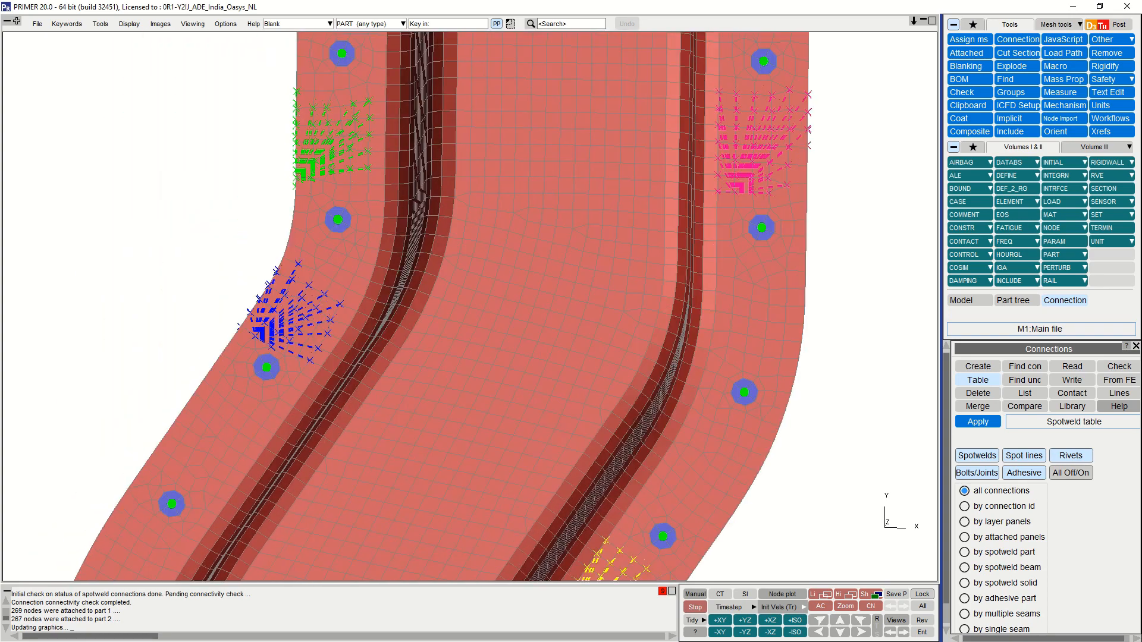
{"action": "middle_click_drag", "start_coordinate": [506, 416], "coordinate": [552, 223], "text": "shift"}
{"action": "scroll", "coordinate": [428, 239], "scroll_direction": "down", "scroll_amount": 7}
{"action": "middle_click_drag", "start_coordinate": [429, 239], "coordinate": [372, 372], "text": "shift"}
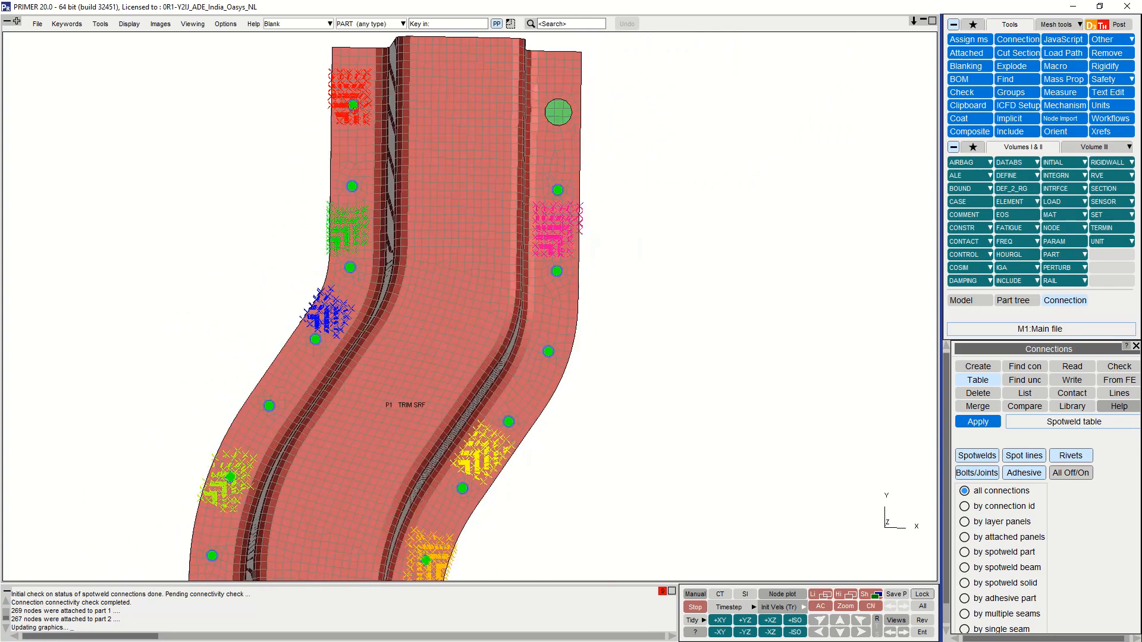
{"action": "left_click_drag", "start_coordinate": [394, 418], "coordinate": [381, 408], "text": "shift"}
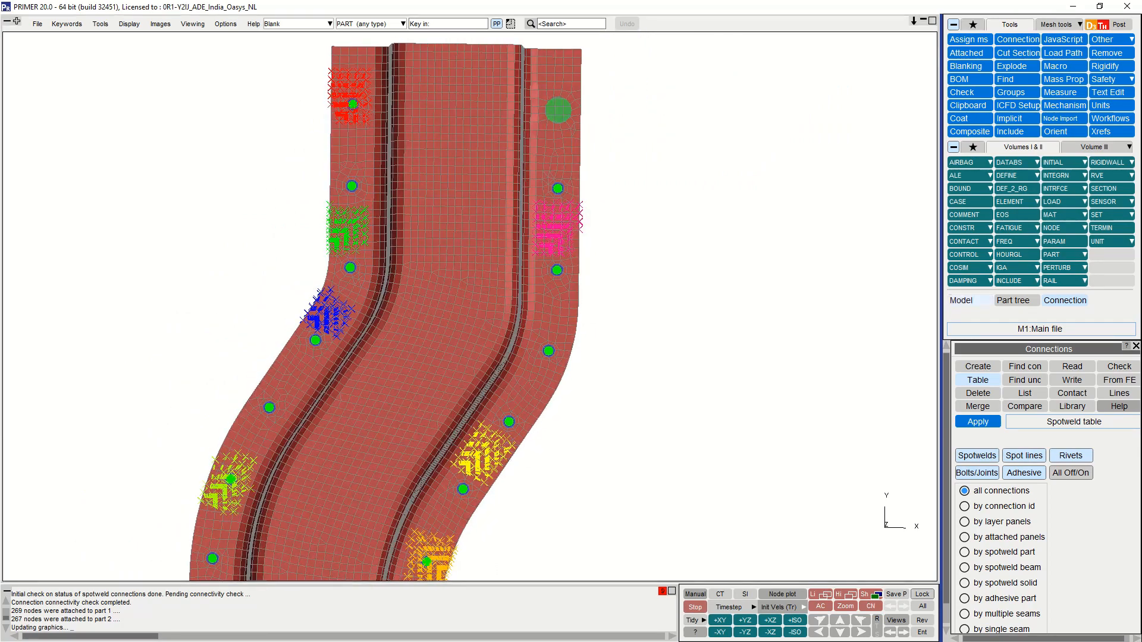
Read the original LS-DYNA keyword file srail_w16mm_00_nrbs_burst.kby in as a second model
{"action": "left_click", "coordinate": [968, 301]}
{"action": "left_click", "coordinate": [960, 377]}
{"action": "left_click", "coordinate": [970, 412]}
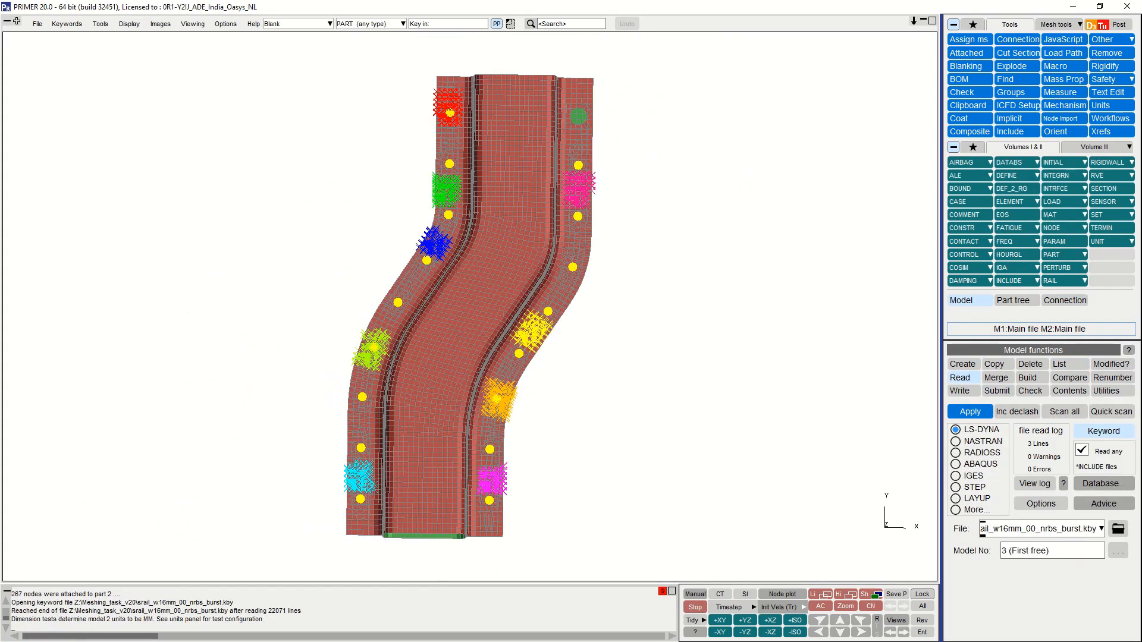
Compare the meshes around the spotwelds, hole and rigid bodies by alternately displaying models 1 and 2 alone
{"action": "scroll", "coordinate": [578, 94], "scroll_direction": "up", "scroll_amount": 12}
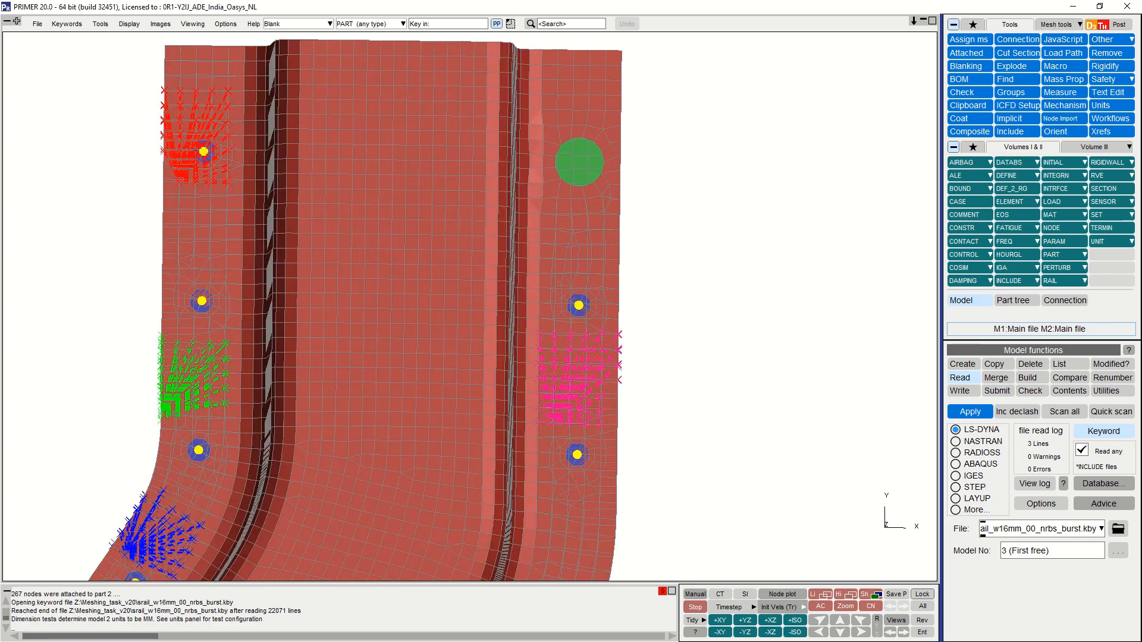
{"action": "scroll", "coordinate": [579, 121], "scroll_direction": "up", "scroll_amount": 1}
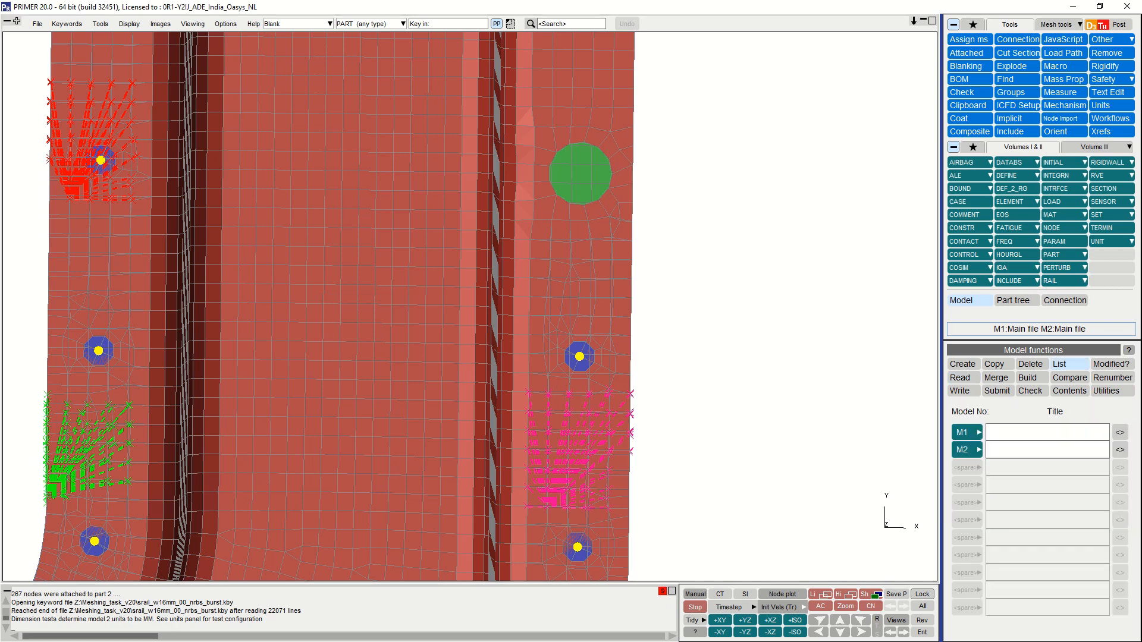
{"action": "key", "text": "Page_Down"}
{"action": "key", "text": "Page_Down"}
{"action": "key", "text": "Page_Down"}
{"action": "key", "text": "Page_Down"}
{"action": "key", "text": "Page_Down"}
{"action": "key", "text": "Page_Down"}
{"action": "key", "text": "Page_Down"}
{"action": "key", "text": "Page_Down"}
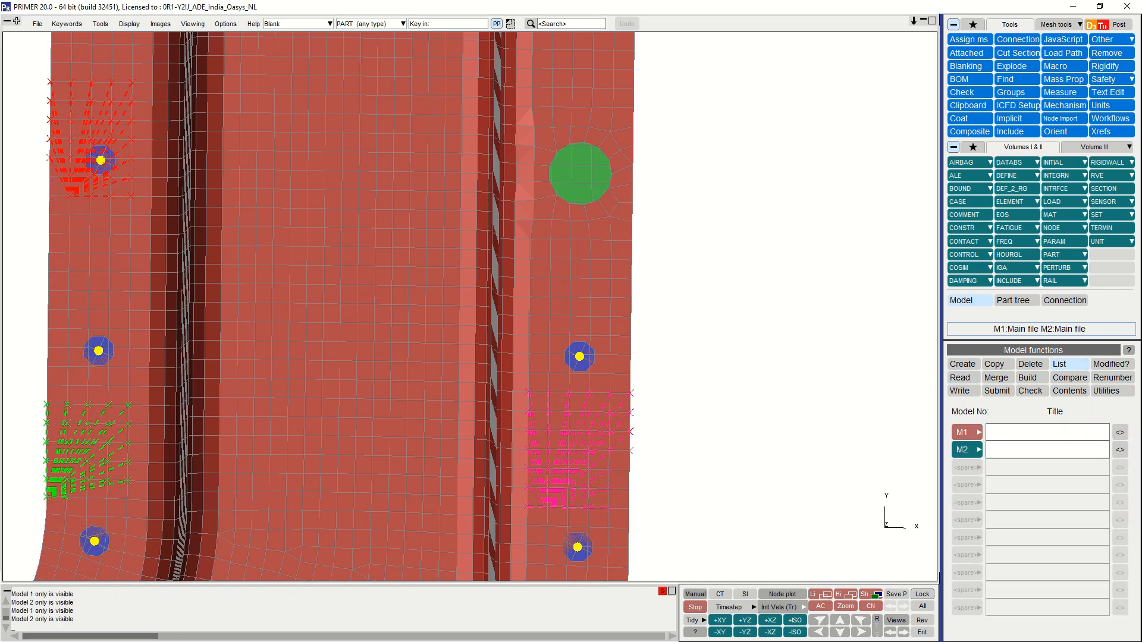
{"action": "key", "text": "Page_Down"}
{"action": "key", "text": "Page_Down"}
{"action": "key", "text": "Page_Down"}
{"action": "key", "text": "Page_Down"}
{"action": "key", "text": "Page_Down"}
{"action": "key", "text": "Page_Down"}
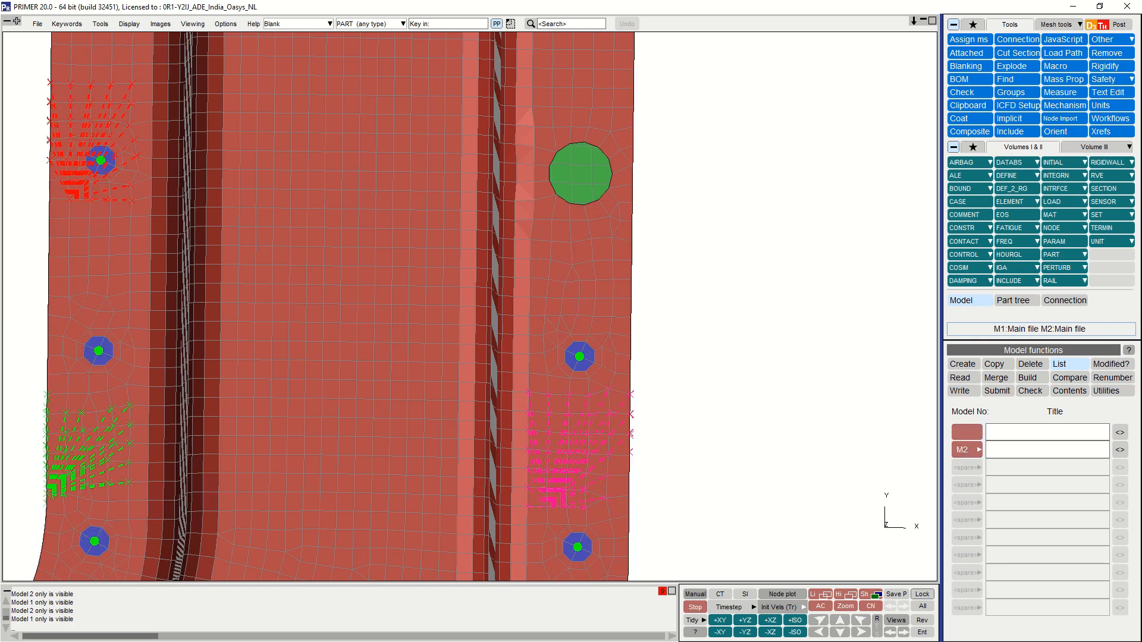
{"action": "key", "text": "Page_Down"}
{"action": "key", "text": "Page_Down"}
{"action": "key", "text": "Page_Down"}
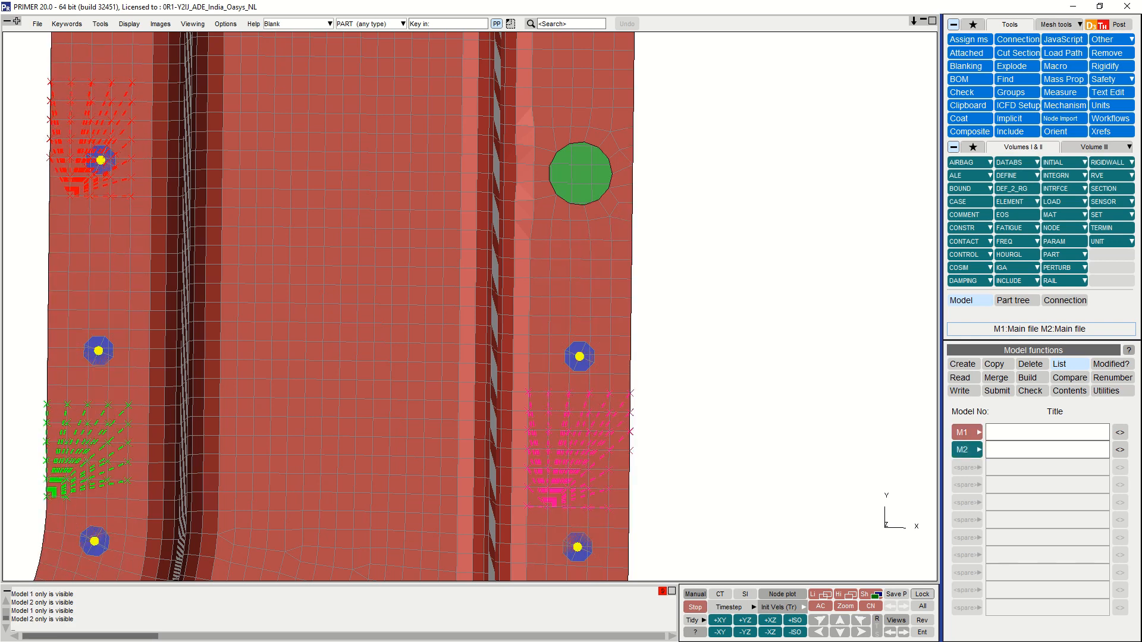
{"action": "key", "text": "Page_Down"}
{"action": "key", "text": "Page_Down"}
{"action": "key", "text": "Page_Down"}
{"action": "key", "text": "Page_Down"}
{"action": "key", "text": "Page_Down"}
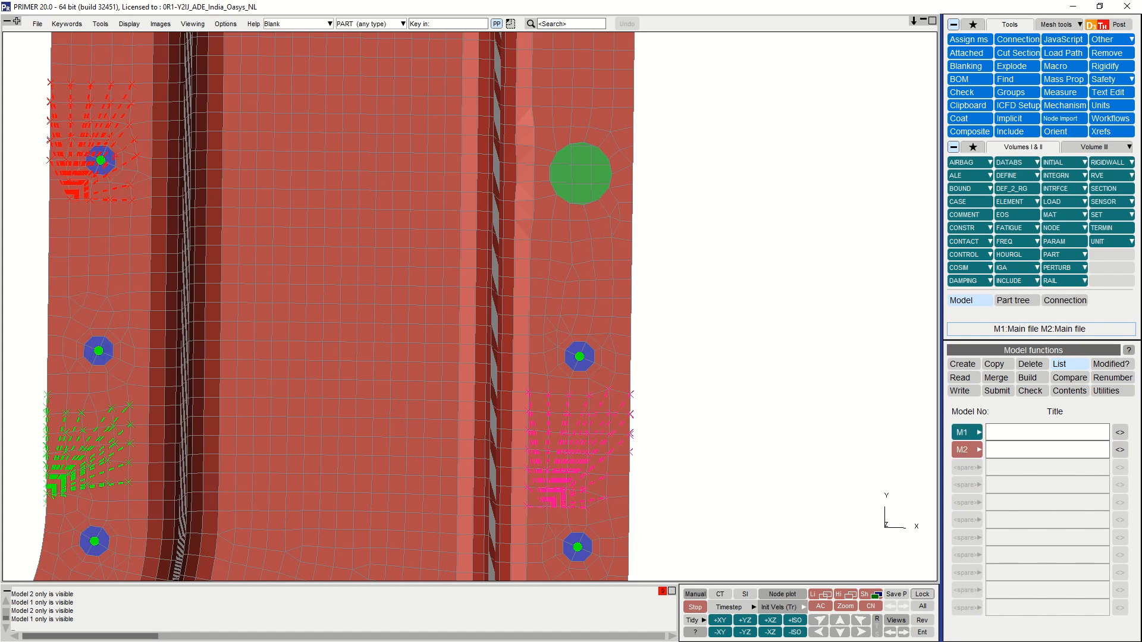
{"action": "key", "text": "a"}
Delete both models 1 and 2 from the session
{"action": "left_click", "coordinate": [1030, 364]}
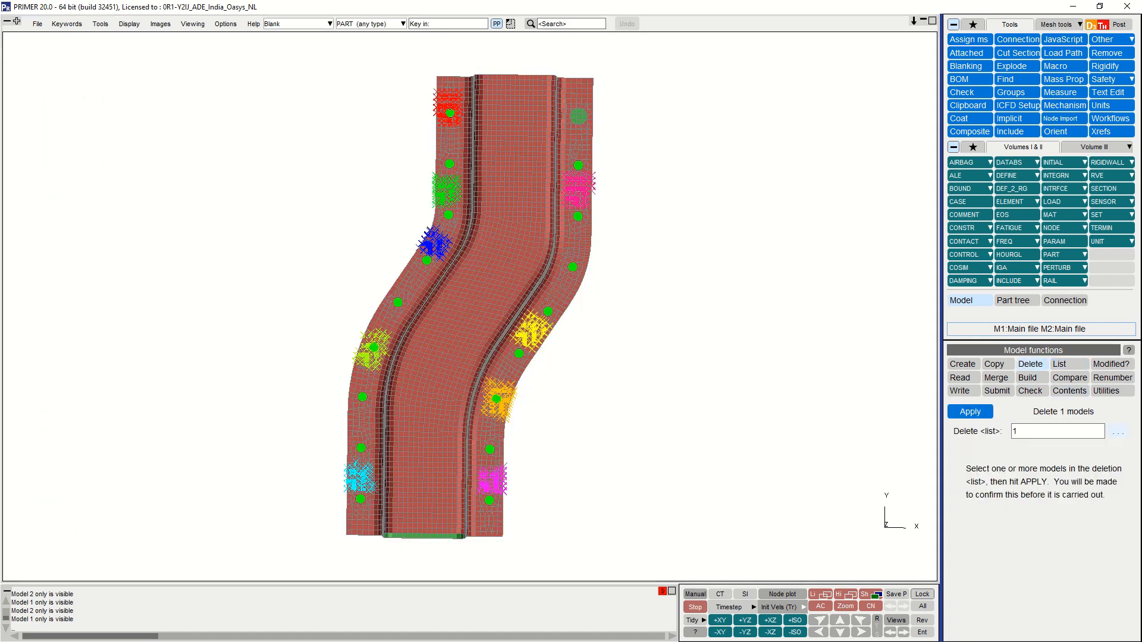
{"action": "left_click", "coordinate": [1118, 431]}
{"action": "left_click", "coordinate": [966, 362]}
{"action": "left_click", "coordinate": [994, 392]}
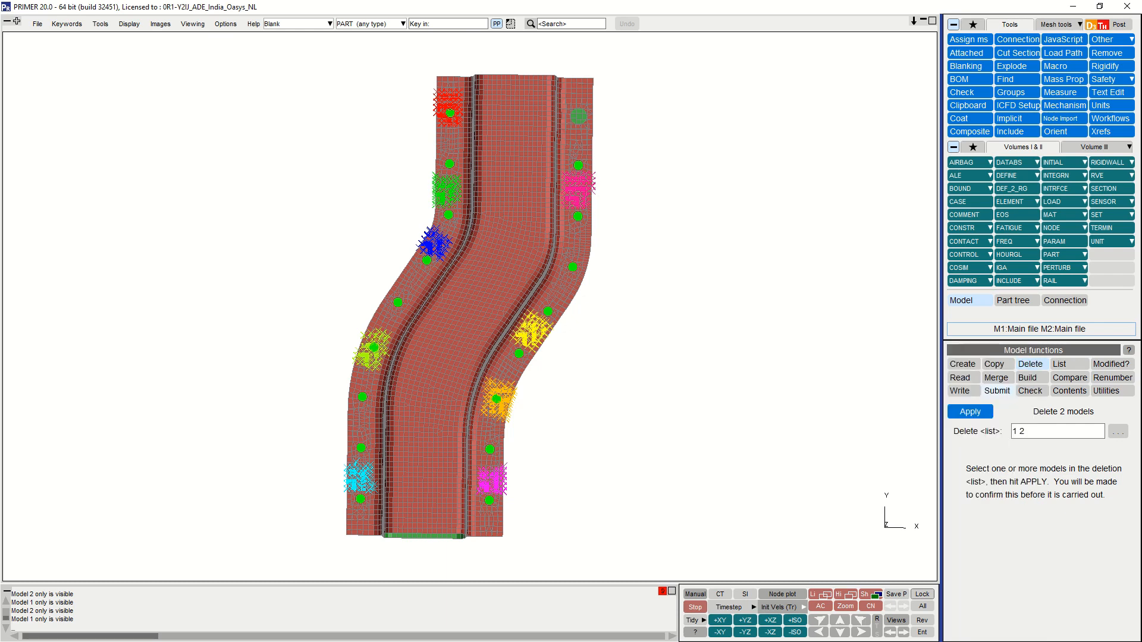
{"action": "left_click", "coordinate": [970, 412]}
{"action": "left_click", "coordinate": [1066, 450]}
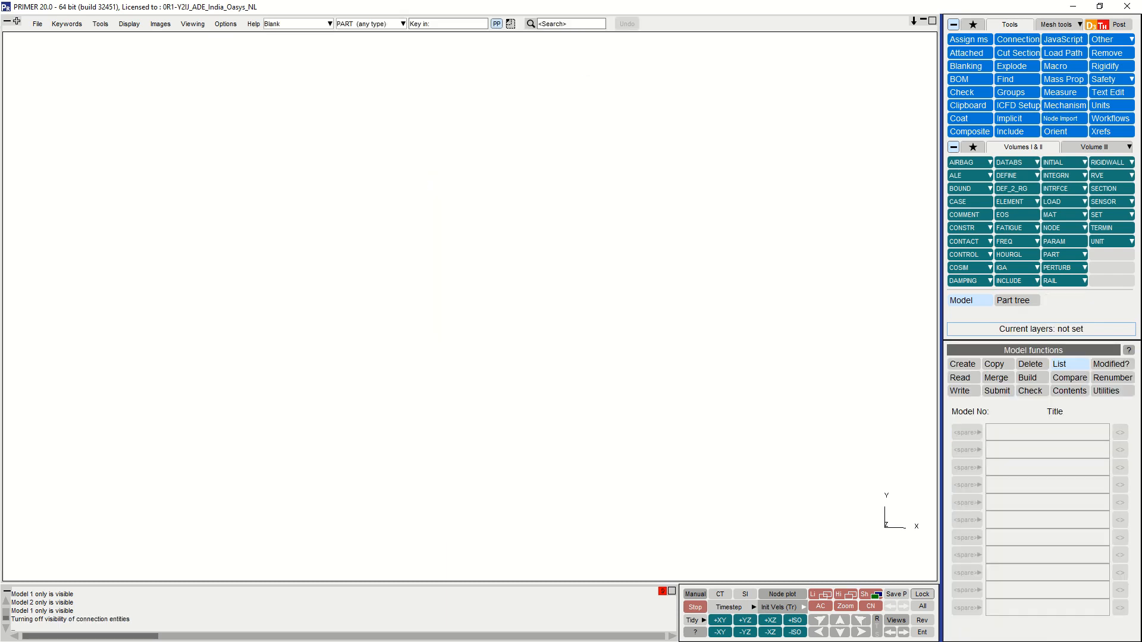
Read the LS-DYNA keyword file srail_w16mm_00_nrbs_burst.kby as model 1 and open the table of all its connections
{"action": "left_click", "coordinate": [960, 377]}
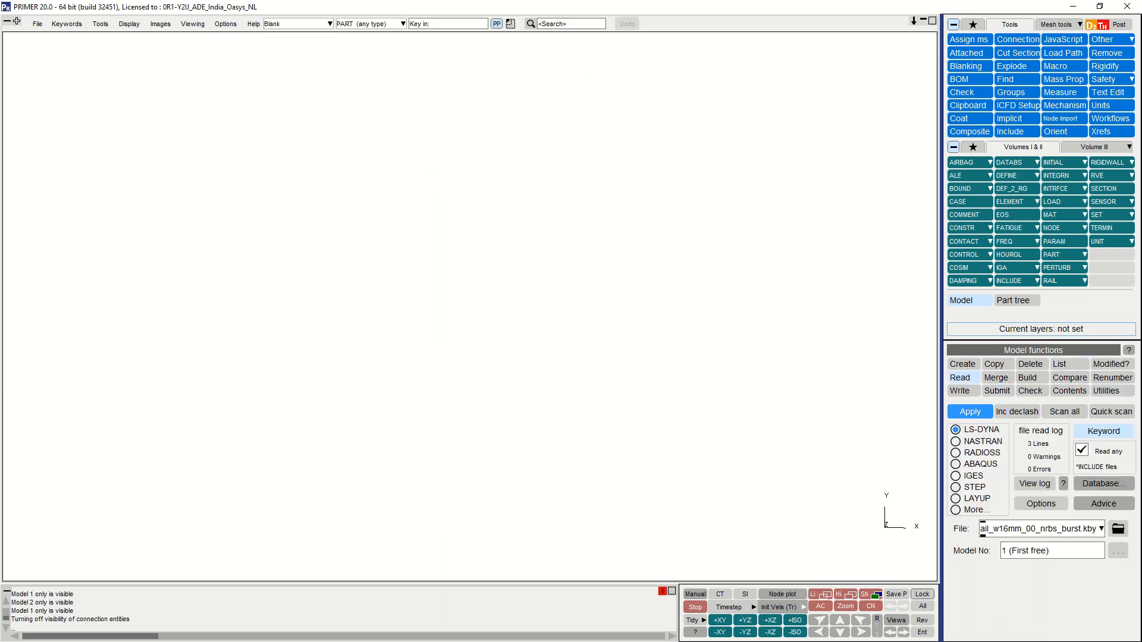
{"action": "left_click", "coordinate": [970, 411]}
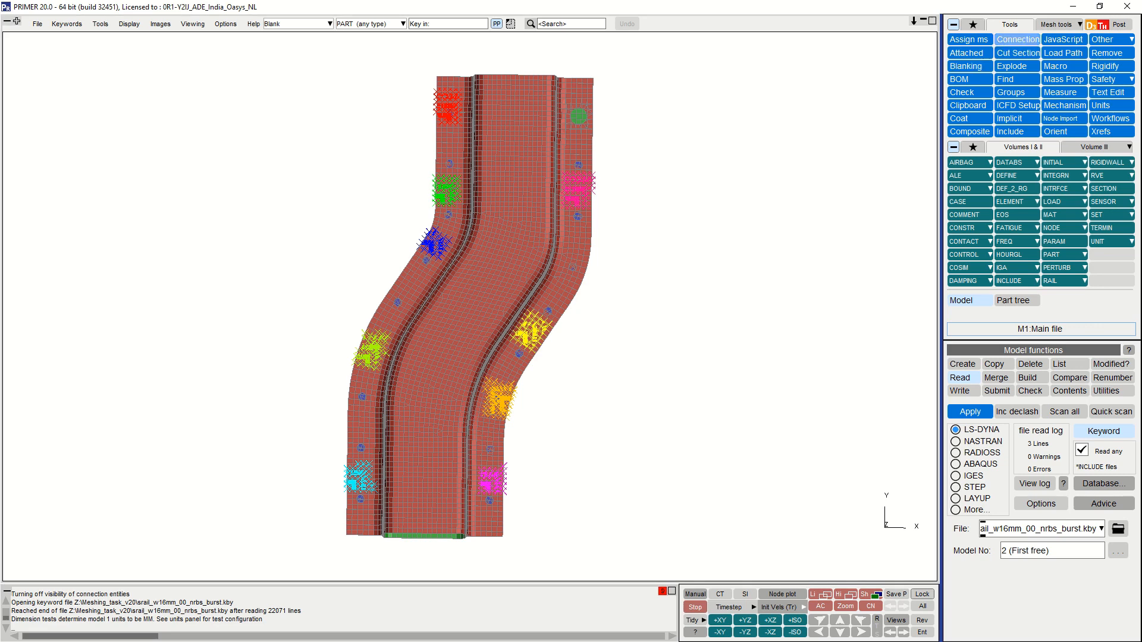
{"action": "left_click", "coordinate": [1017, 40]}
{"action": "left_click", "coordinate": [970, 380]}
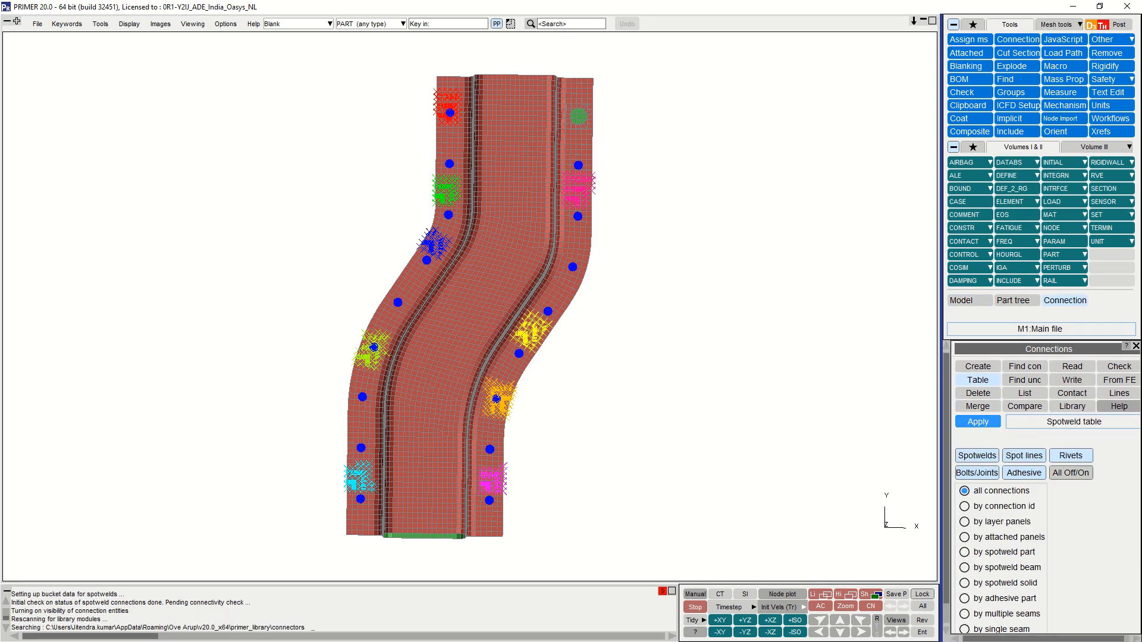
{"action": "left_click", "coordinate": [978, 422]}
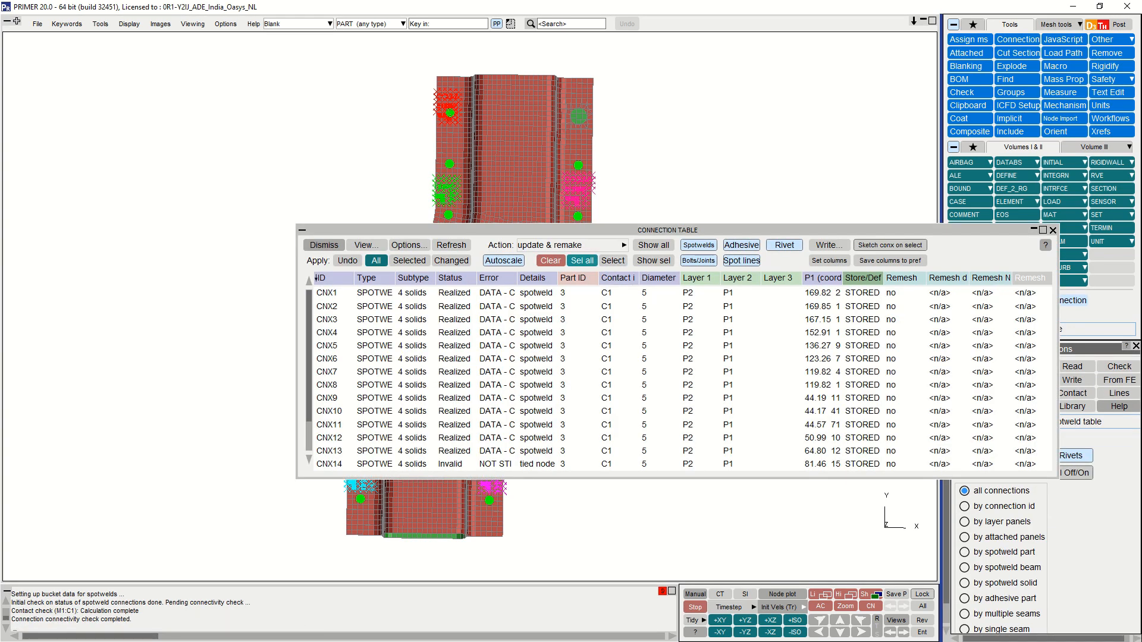
Select all connections in the table and enable skipping the spotweld remesh if the node is on NRB etc
{"action": "left_click", "coordinate": [583, 261]}
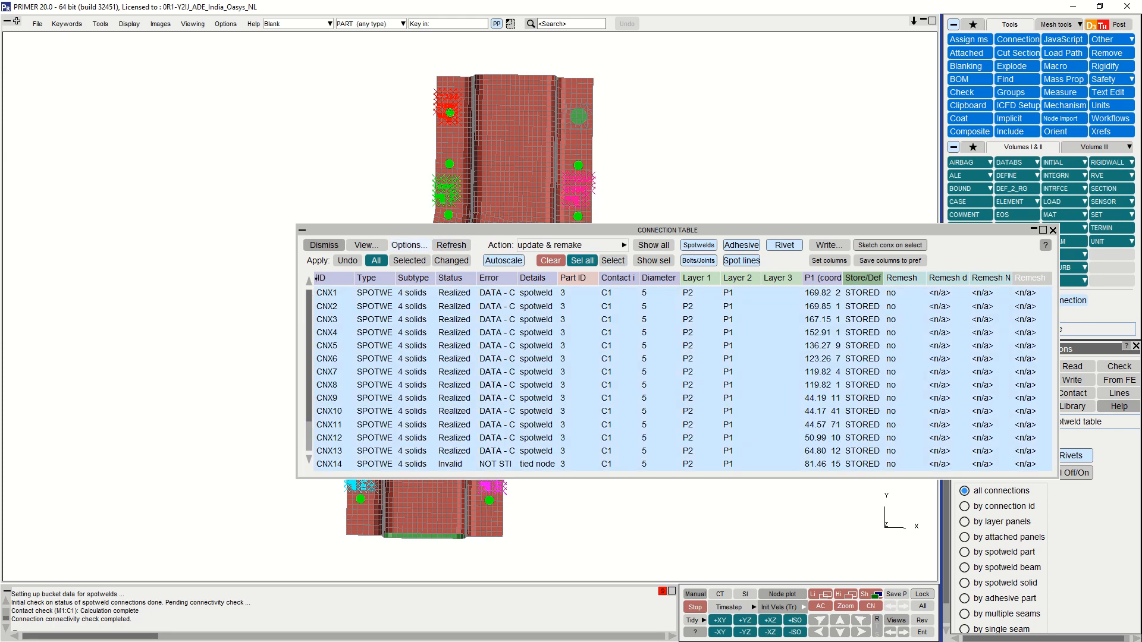
{"action": "left_click", "coordinate": [408, 245]}
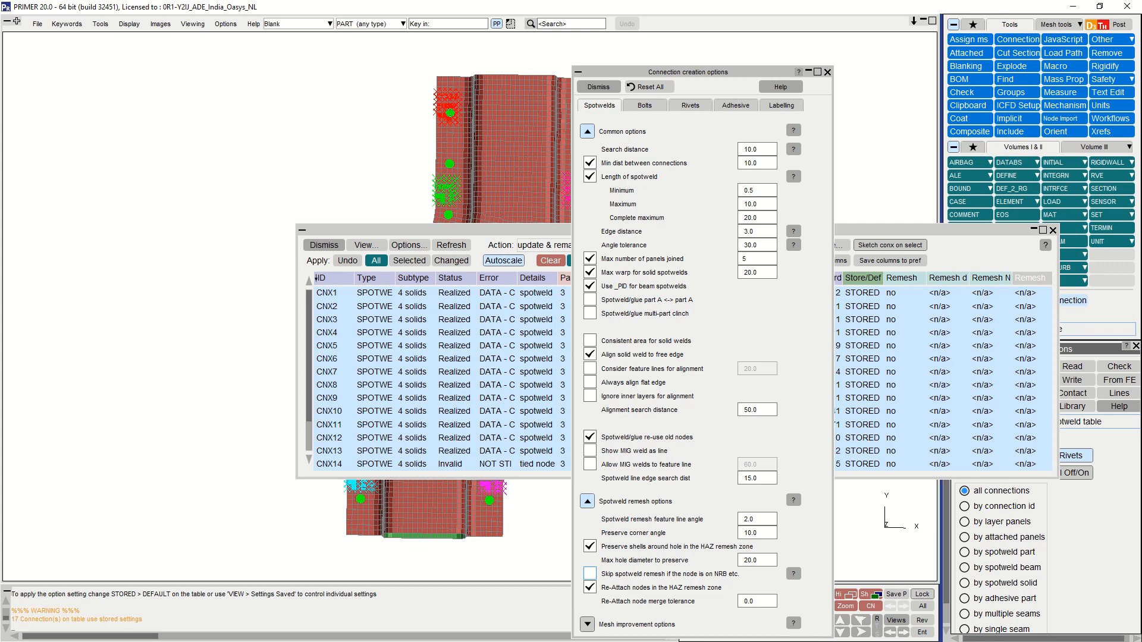
{"action": "left_click", "coordinate": [589, 573]}
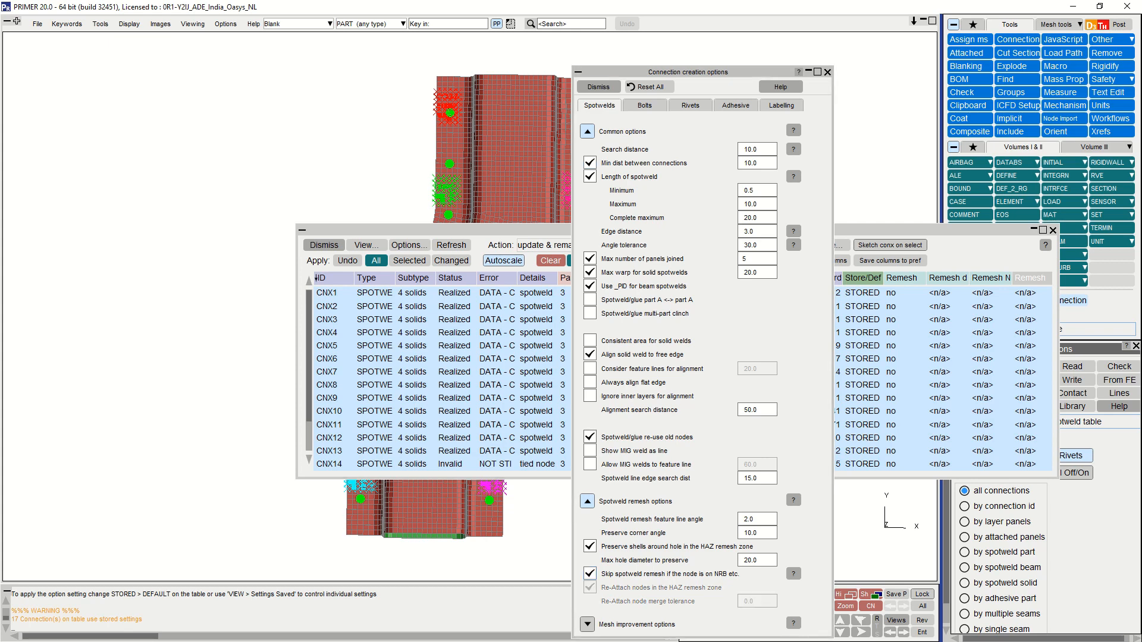
{"action": "left_click", "coordinate": [598, 87]}
Set all selected connections to remesh around the spotweld with 1 remesh ring
{"action": "right_click", "coordinate": [904, 293]}
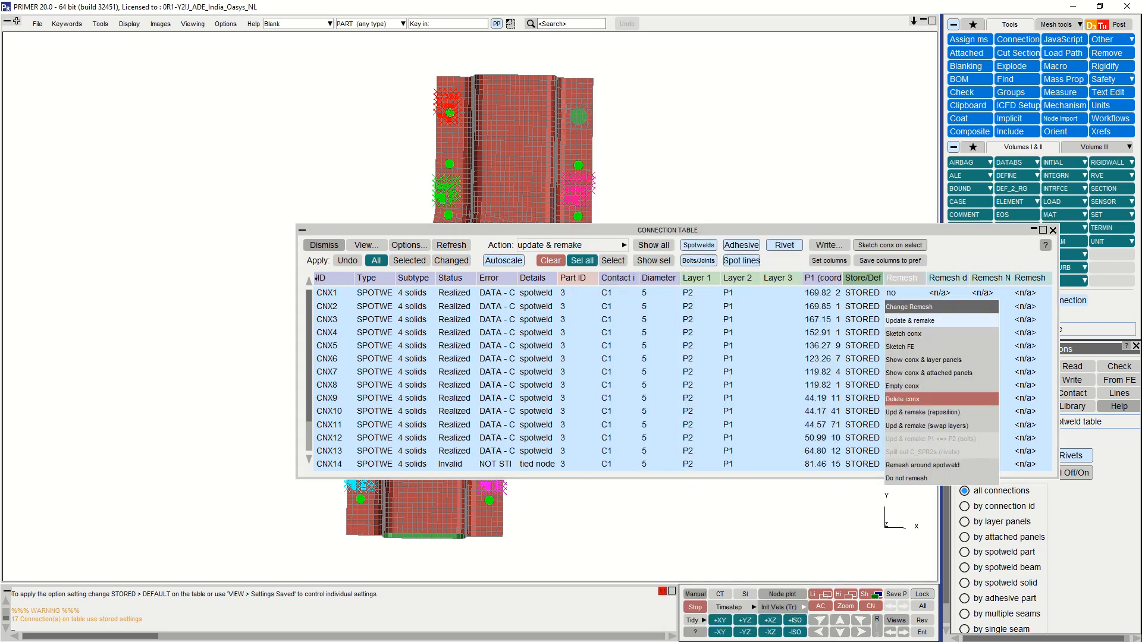
{"action": "left_click", "coordinate": [922, 465]}
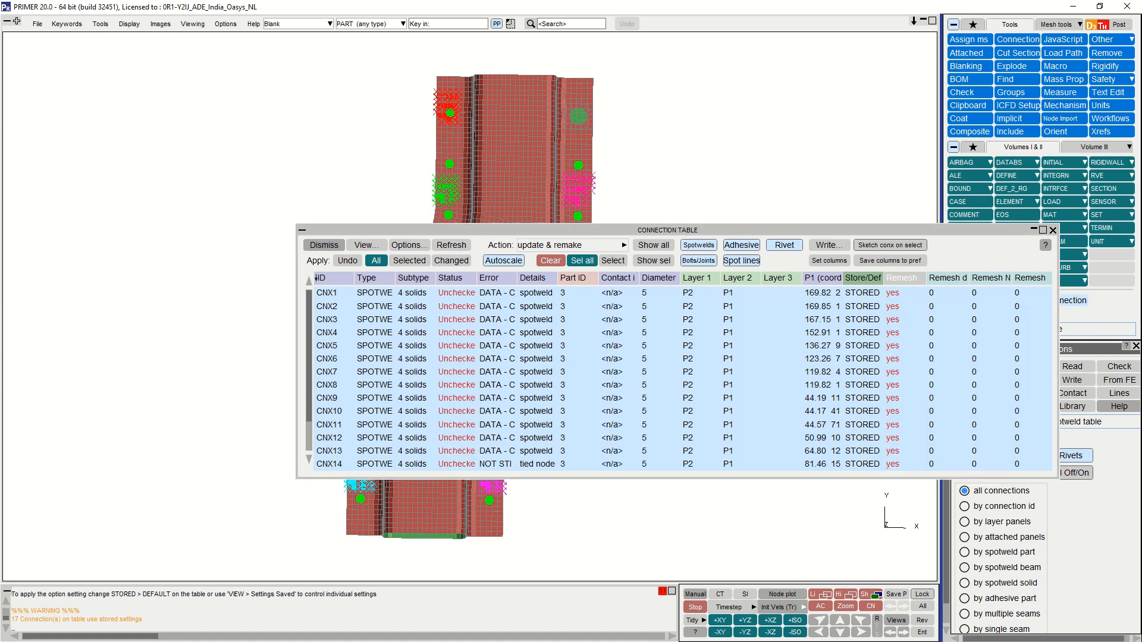
{"action": "right_click", "coordinate": [975, 293]}
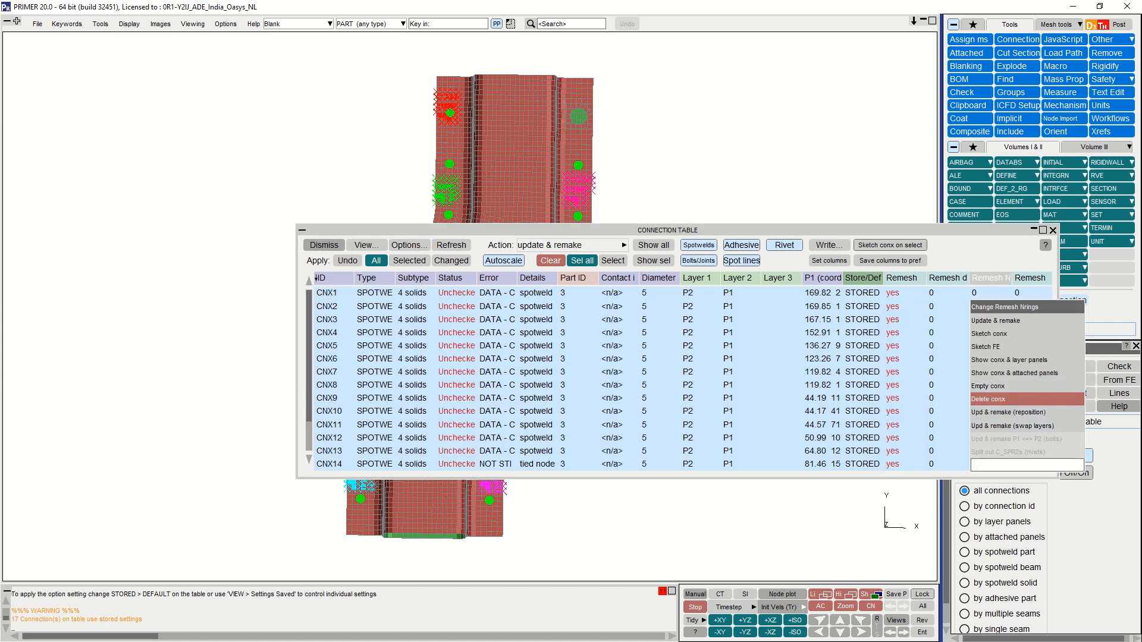
{"action": "type", "text": "1"}
{"action": "key", "text": "Return"}
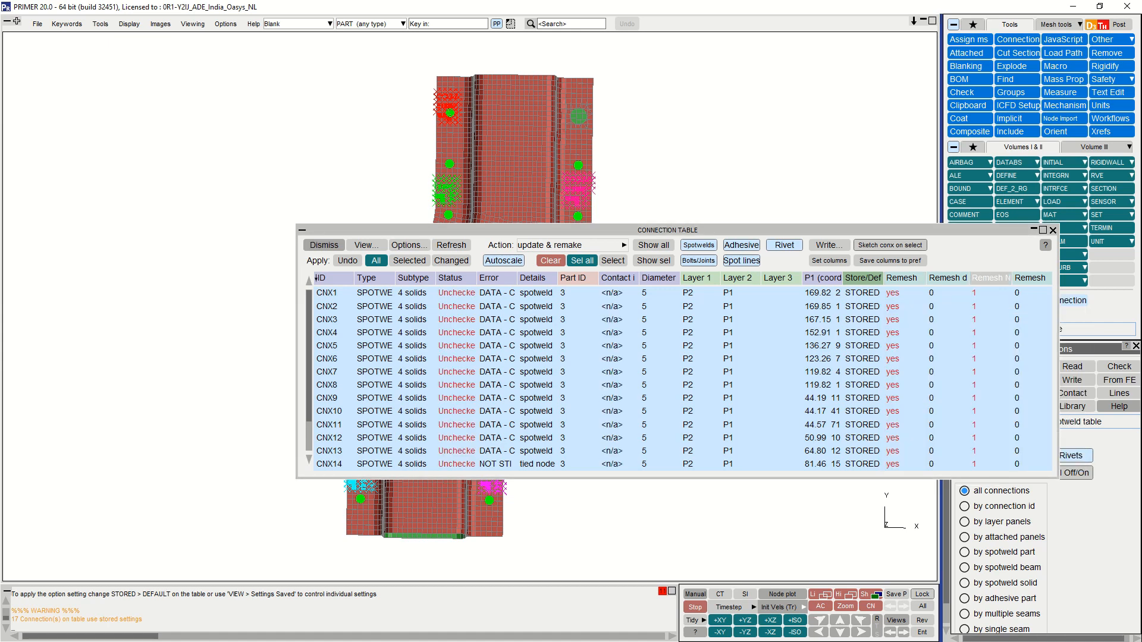
Set the remesh R1 diameter to 7.5 and apply update & remake to the selected connections
{"action": "right_click", "coordinate": [1018, 293]}
{"action": "left_click", "coordinate": [1035, 465]}
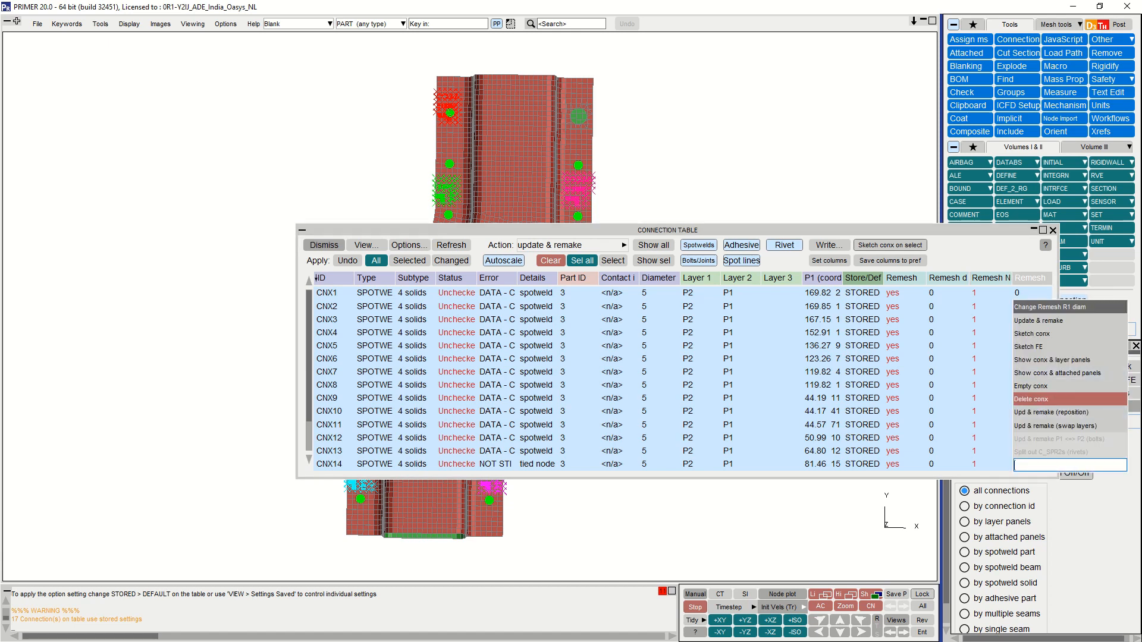
{"action": "type", "text": "7.5"}
{"action": "key", "text": "Return"}
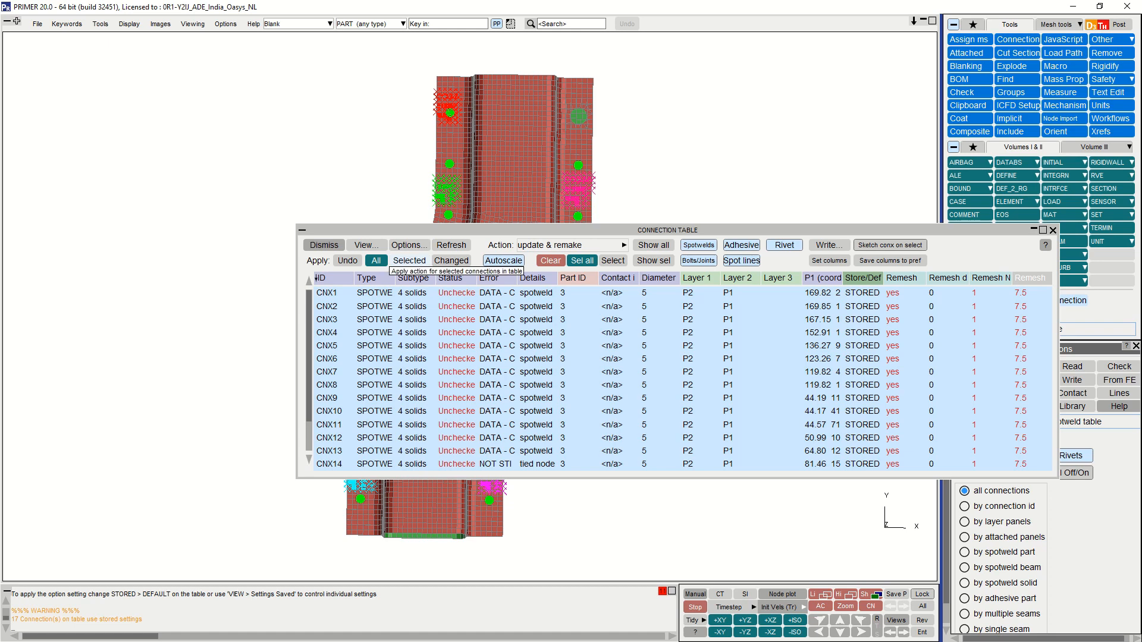
{"action": "left_click", "coordinate": [409, 260]}
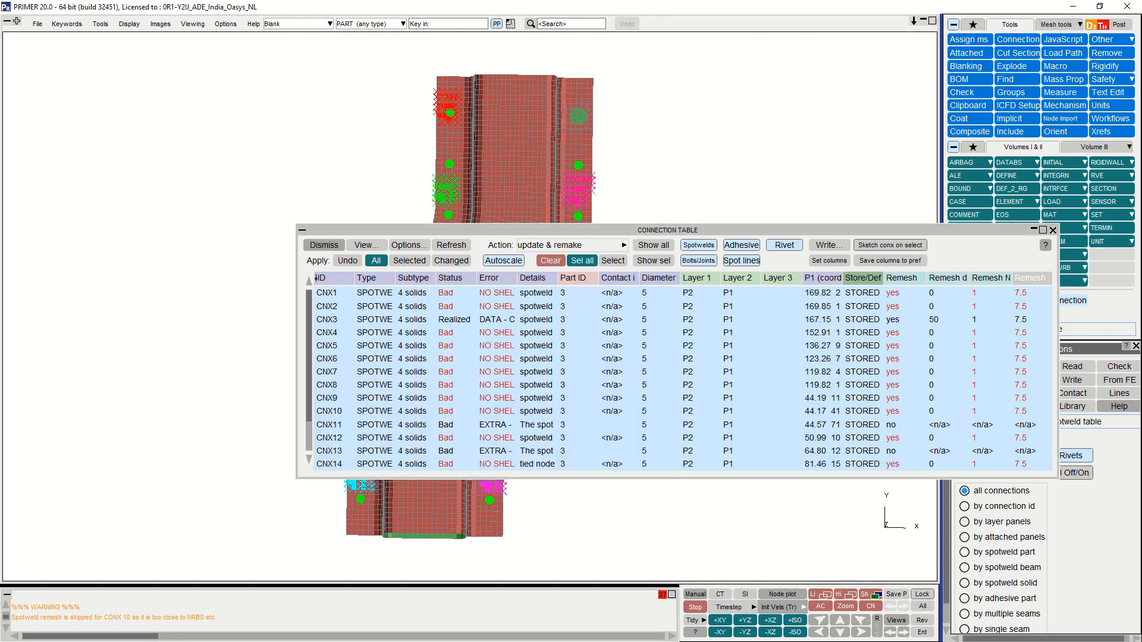
Widen the connection table's Error column to read its messages, and minimise the table to uncover the model
{"action": "left_click_drag", "start_coordinate": [517, 277], "coordinate": [643, 277]}
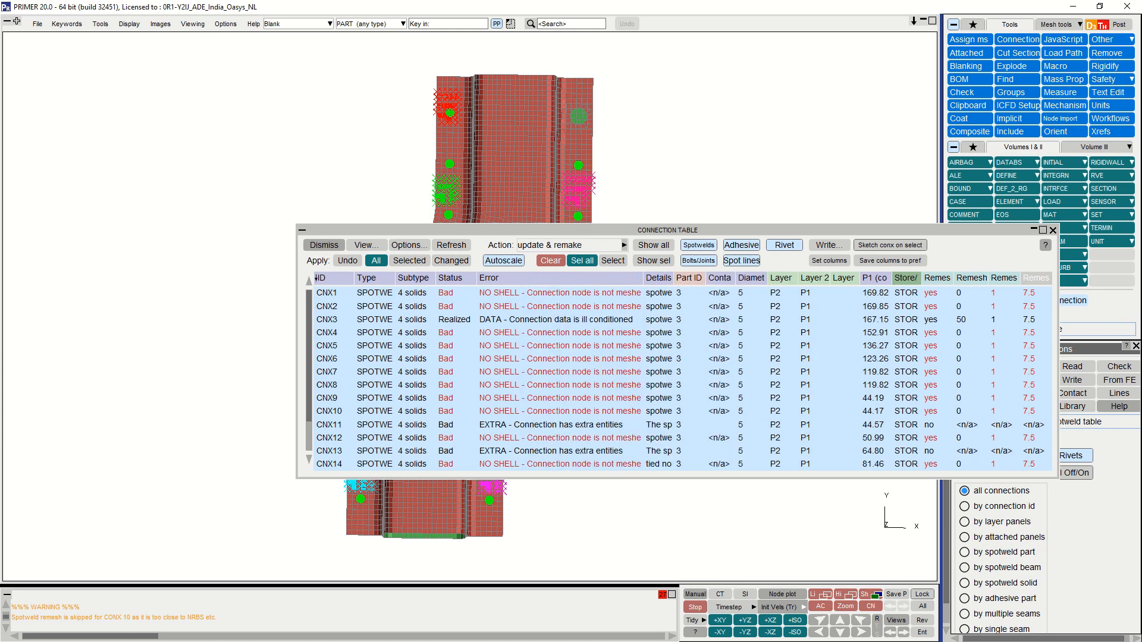
{"action": "left_click_drag", "start_coordinate": [667, 230], "coordinate": [741, 360]}
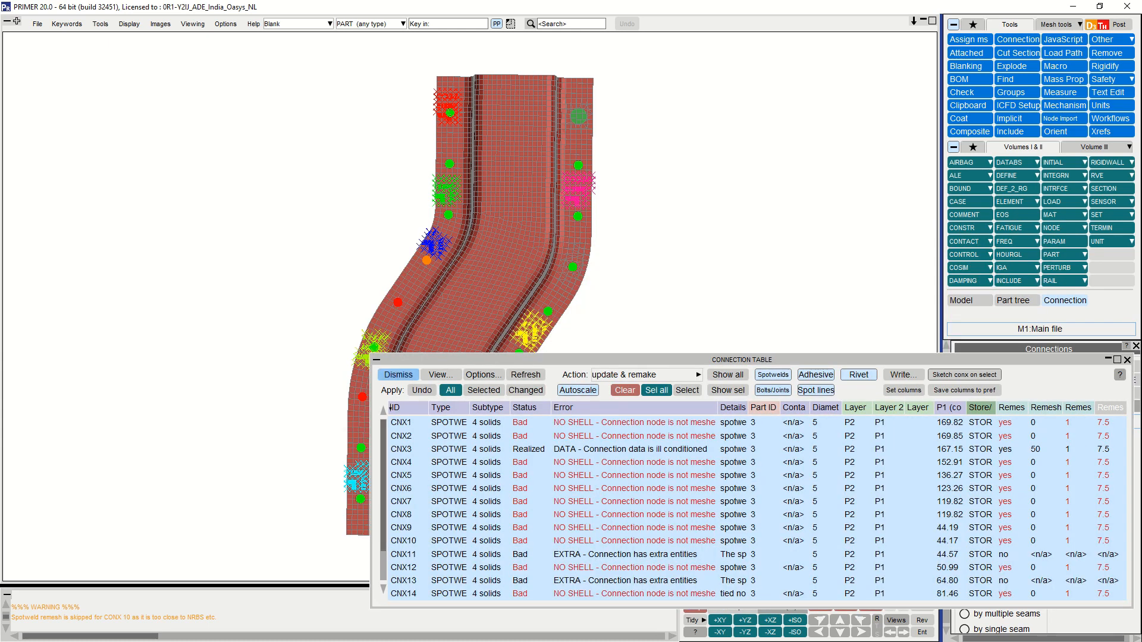
{"action": "left_click", "coordinate": [376, 359]}
{"action": "left_click", "coordinate": [426, 385]}
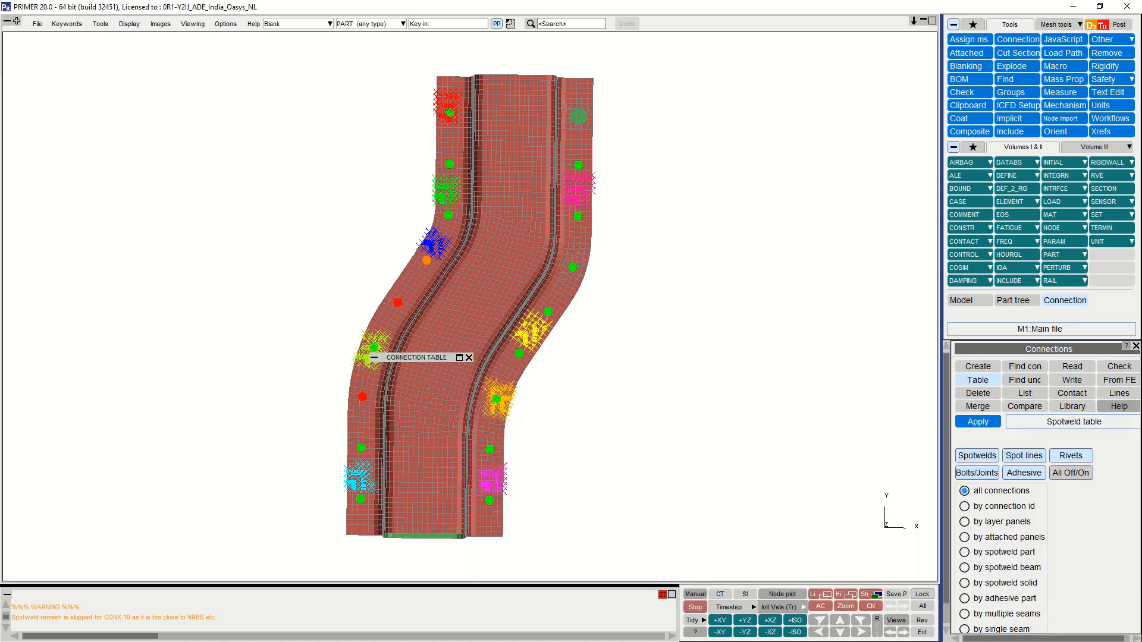
Examine the mesh around the spotwelds, hole and nodal rigid bodies along the full length of the rail
{"action": "scroll", "coordinate": [565, 151], "scroll_direction": "up", "scroll_amount": 5}
{"action": "scroll", "coordinate": [565, 151], "scroll_direction": "up", "scroll_amount": 1}
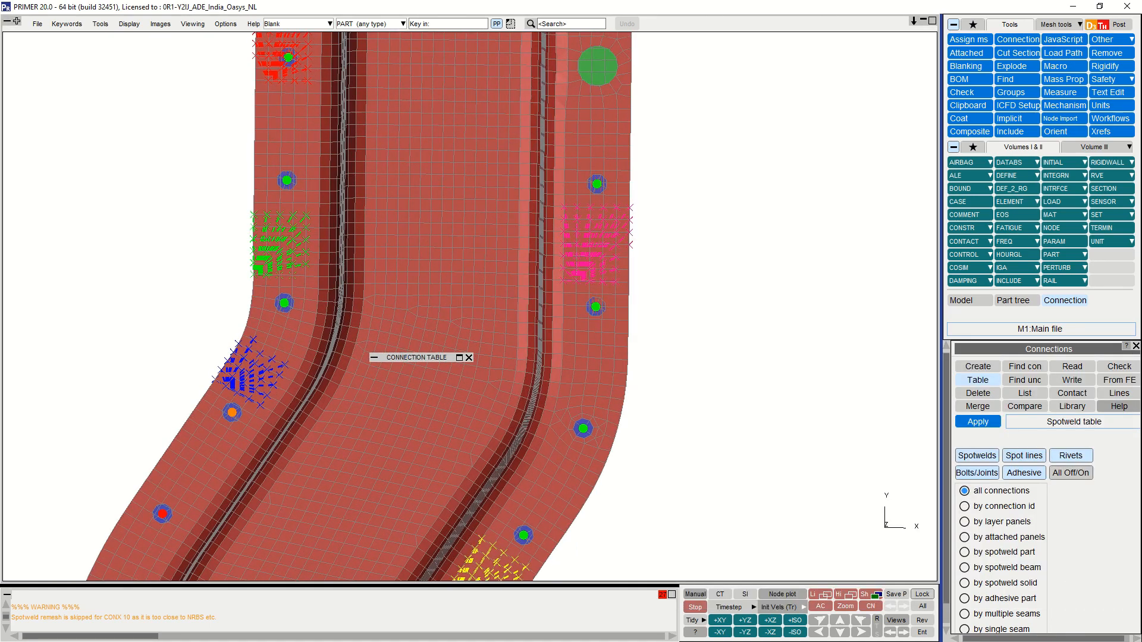
{"action": "middle_click_drag", "start_coordinate": [564, 151], "coordinate": [539, 127], "text": "shift"}
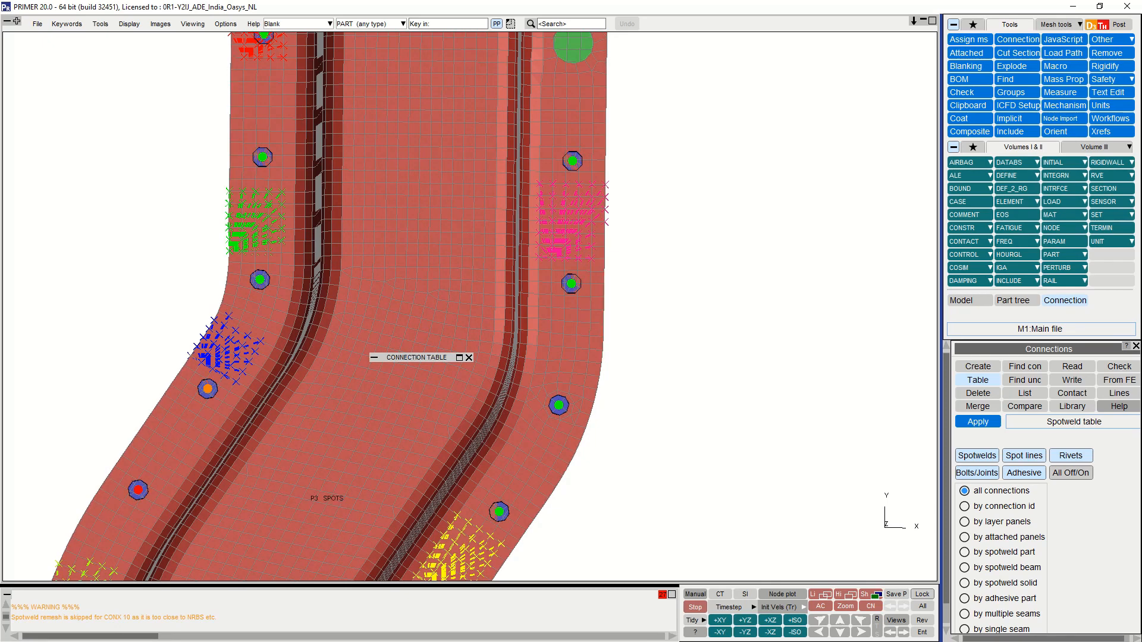
{"action": "middle_click_drag", "start_coordinate": [416, 417], "coordinate": [427, 292], "text": "shift"}
{"action": "middle_click_drag", "start_coordinate": [386, 488], "coordinate": [476, 162], "text": "shift"}
{"action": "scroll", "coordinate": [470, 238], "scroll_direction": "down", "scroll_amount": 1}
{"action": "middle_click_drag", "start_coordinate": [470, 158], "coordinate": [437, 580], "text": "shift"}
{"action": "key", "text": "a"}
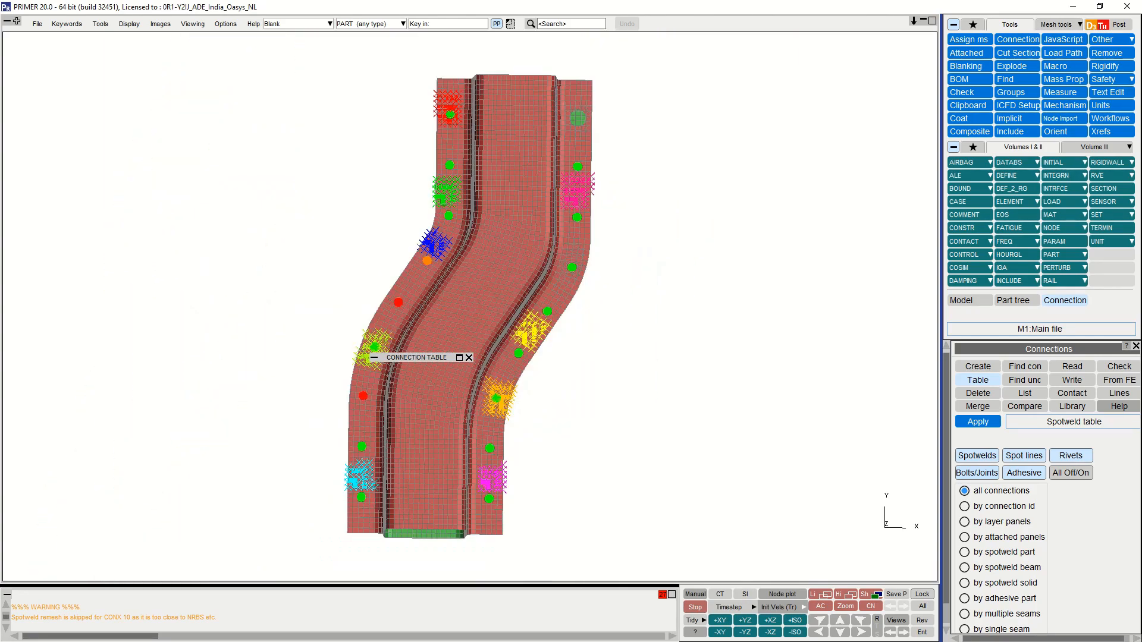